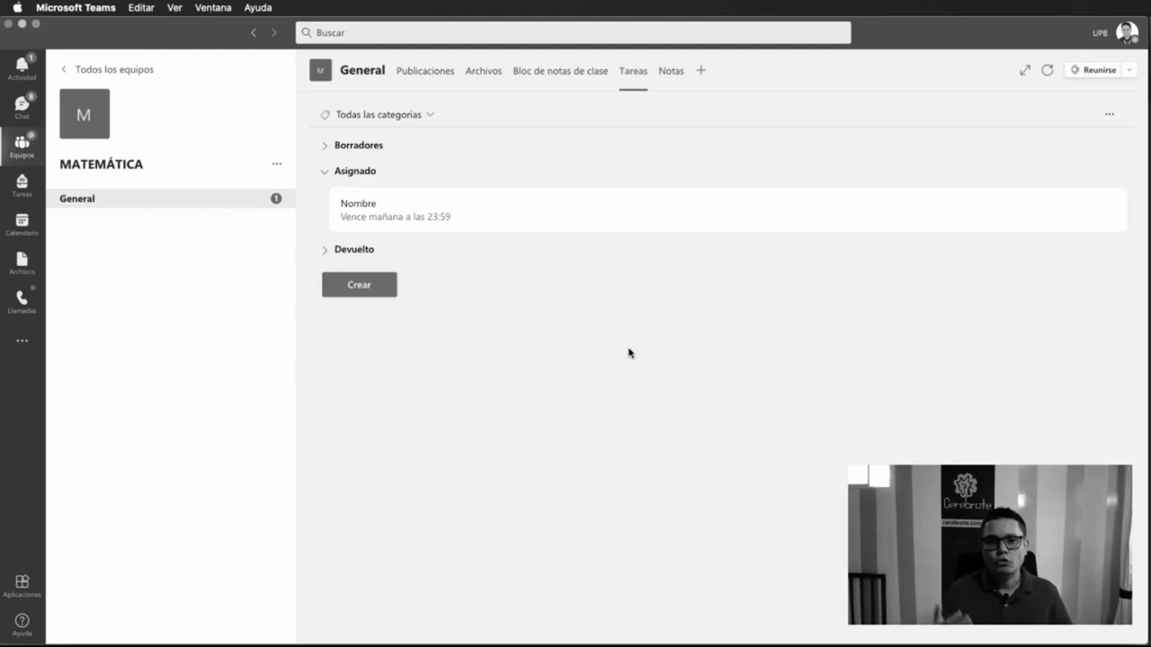
key("super+Tab")
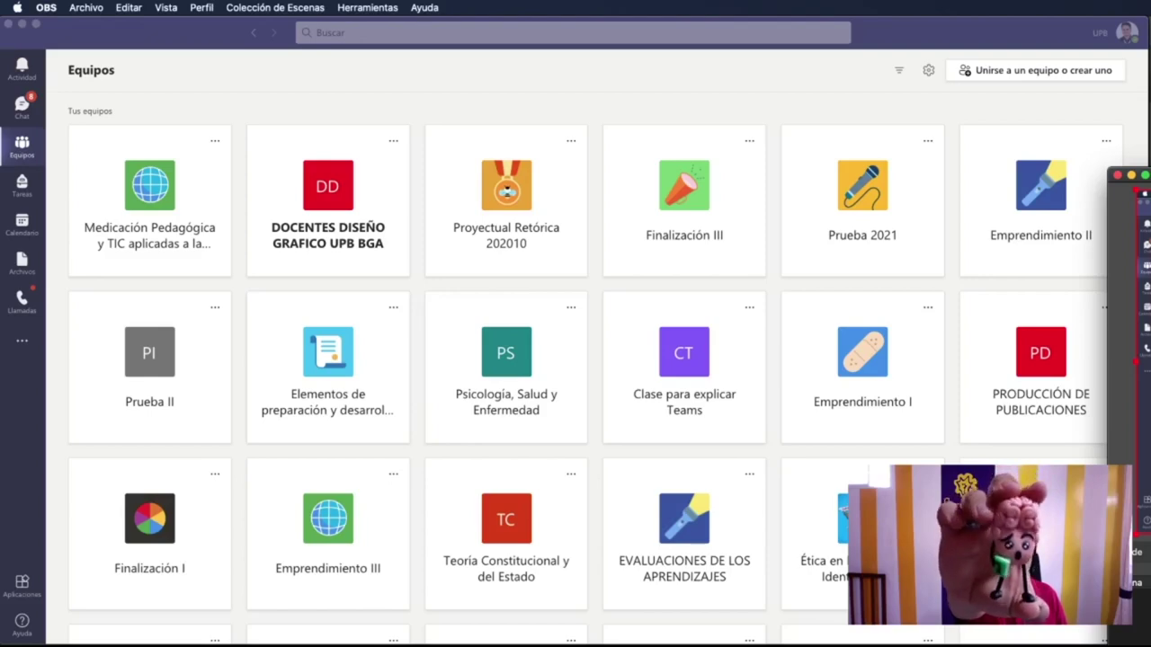
left_click(777, 483)
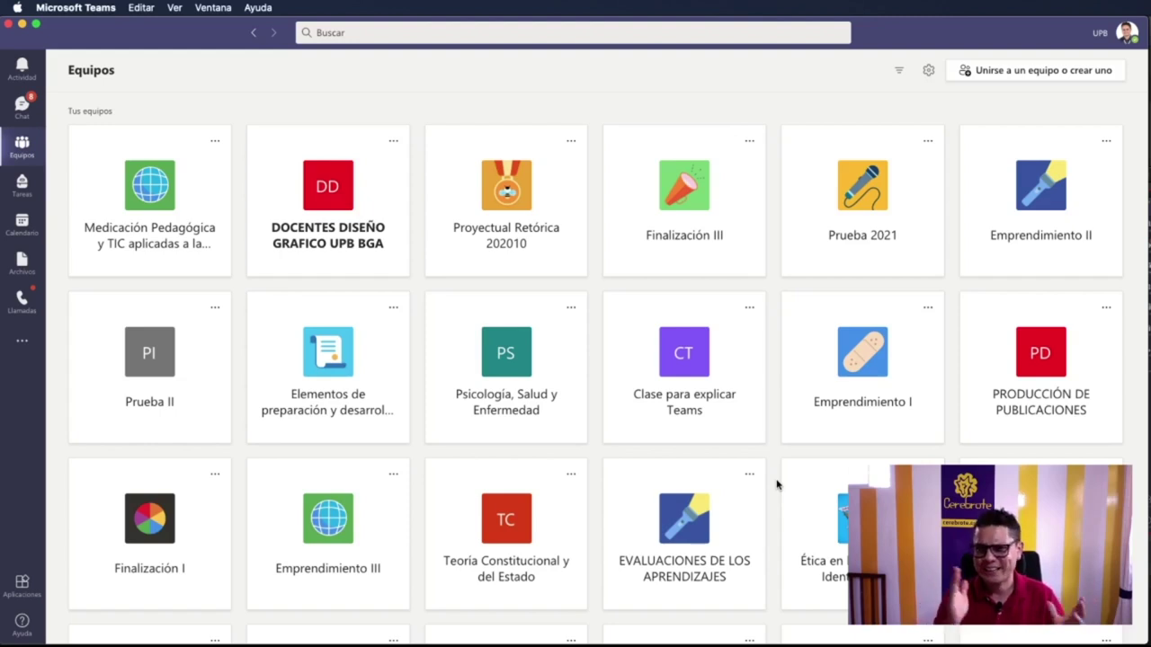
key("super+Tab")
key("Tab")
key("Tab")
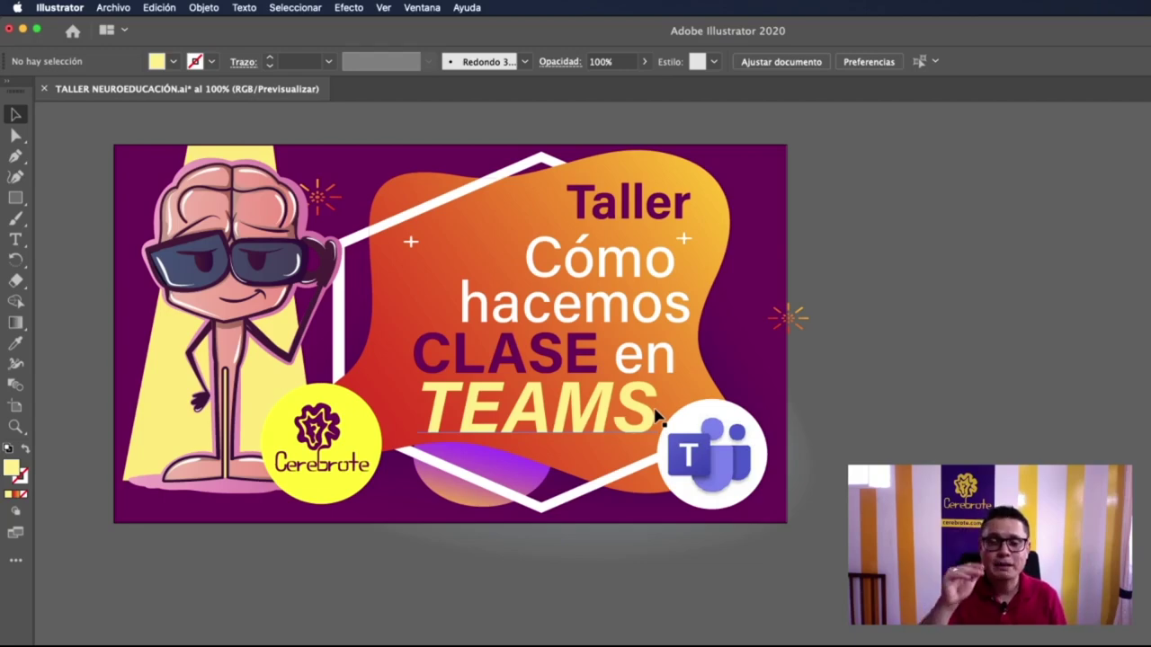
key("super+Tab")
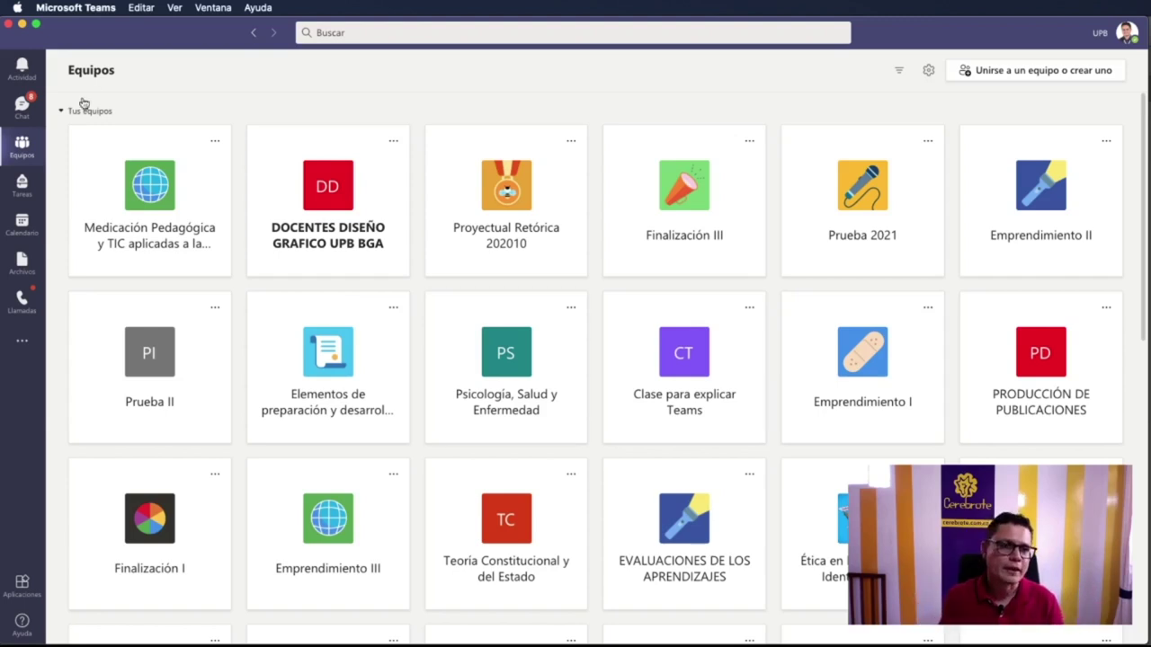
left_click(84, 10)
left_click(84, 12)
left_click(83, 12)
left_click(83, 12)
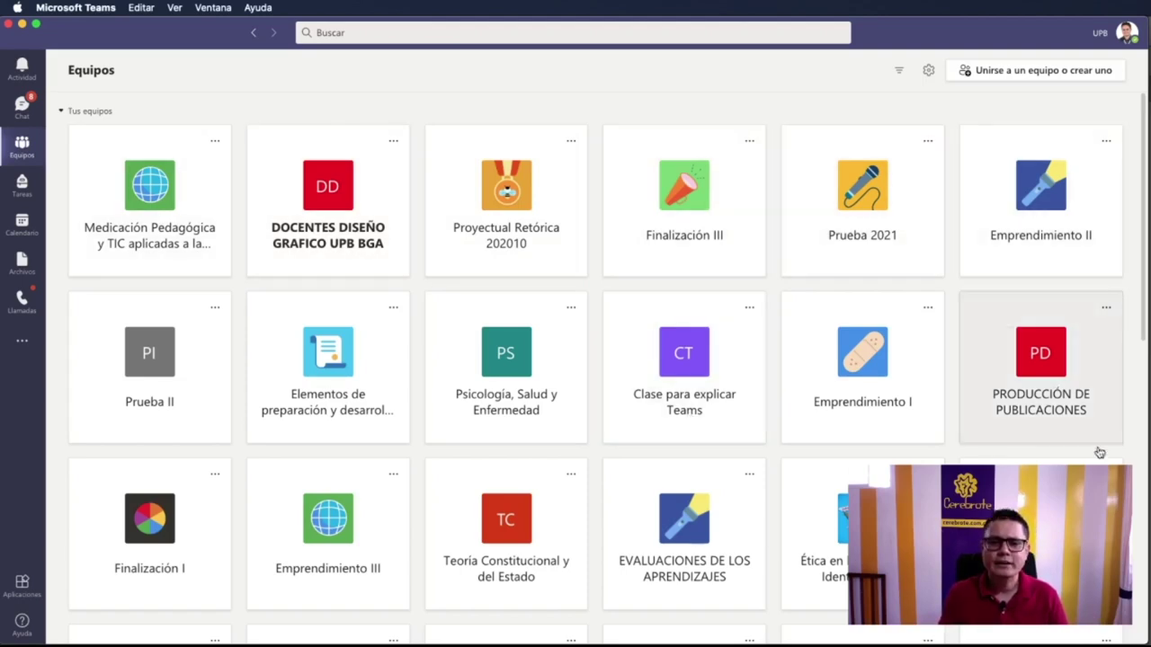
scroll(455, 301, "down", 8)
scroll(818, 348, "up", 3)
scroll(818, 347, "up", 5)
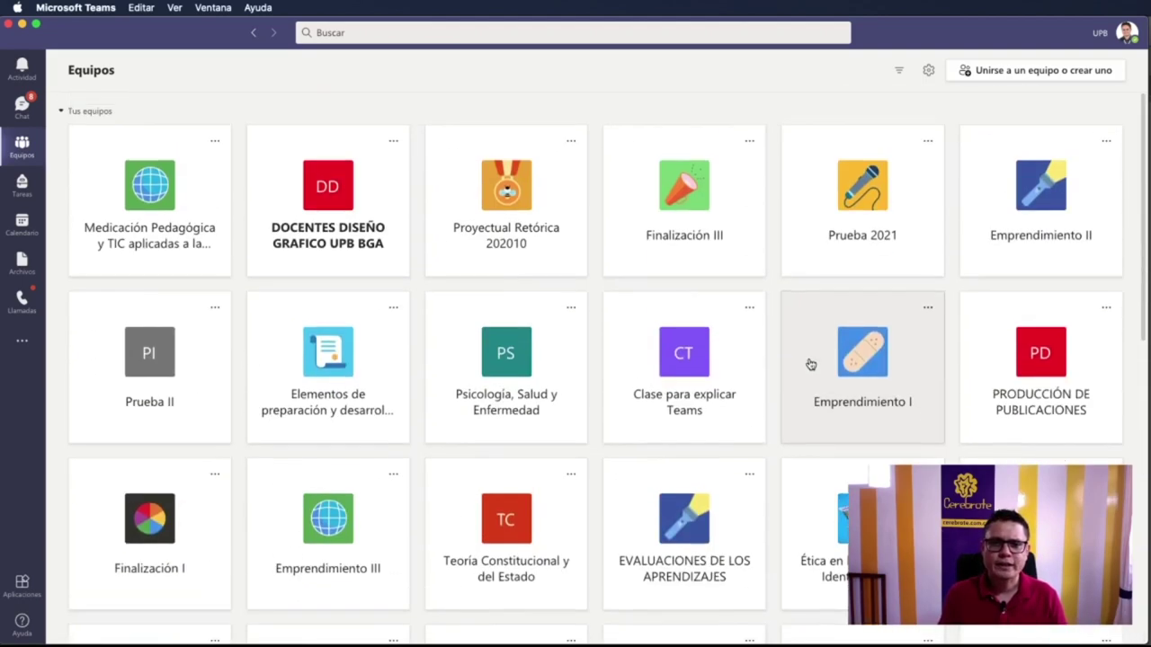
- Open the Prueba 2021 team's management page and expand its members and guests list for review
left_click(820, 234)
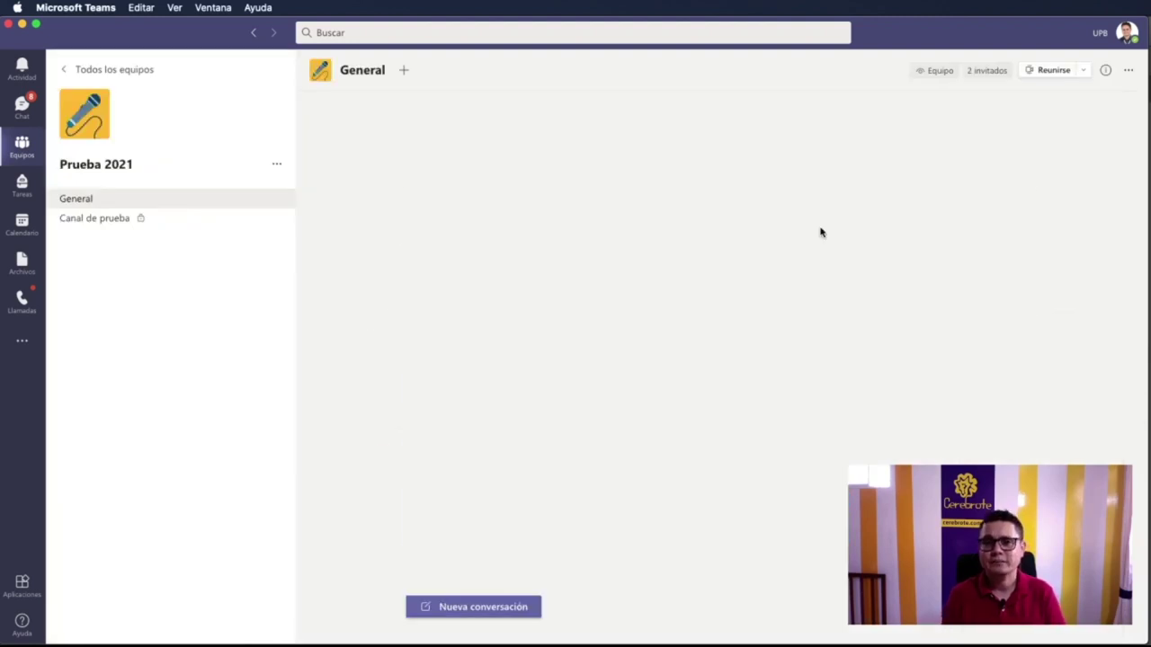
left_click(276, 165)
left_click(282, 190)
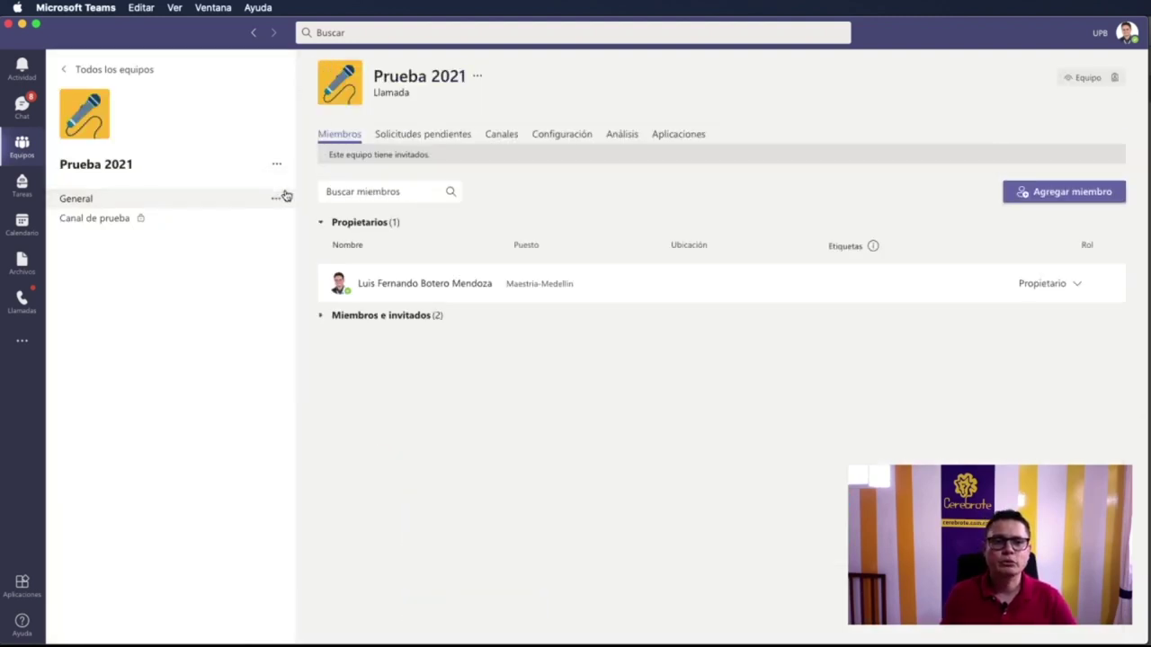
left_click(373, 316)
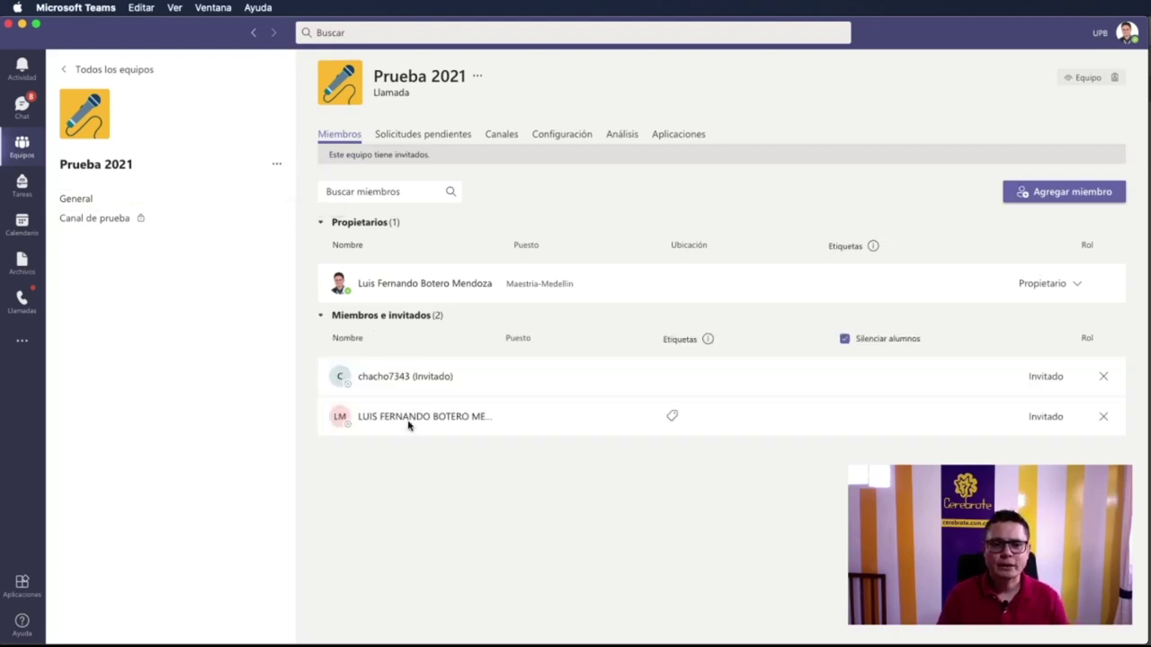
mouse_move(410, 426)
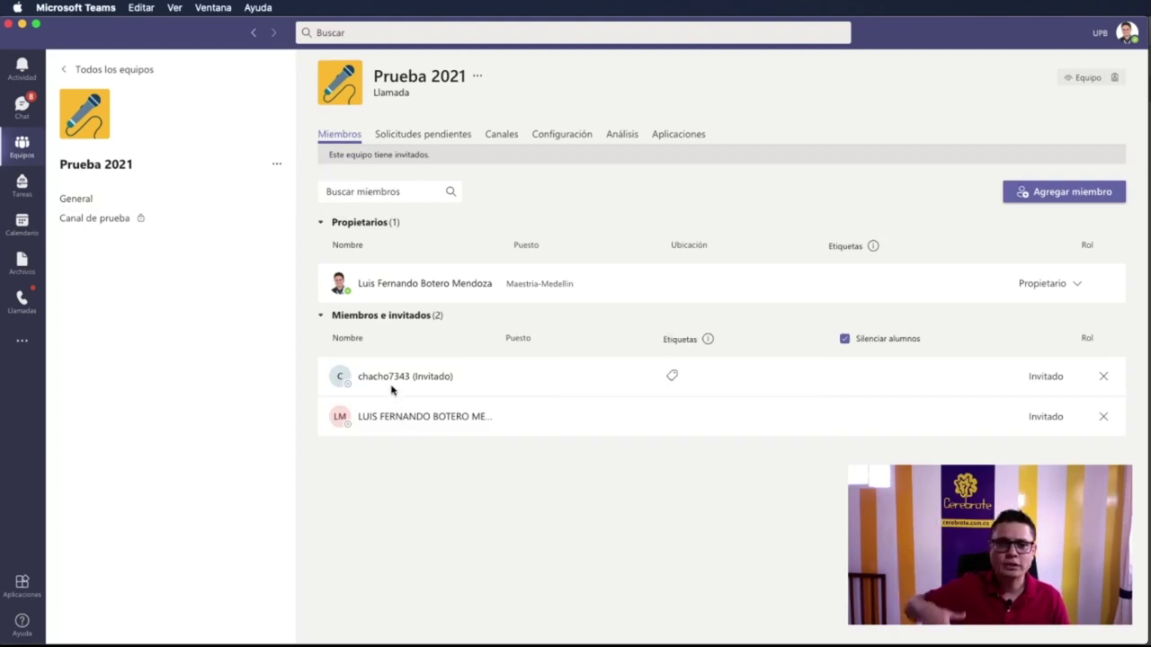
mouse_move(393, 384)
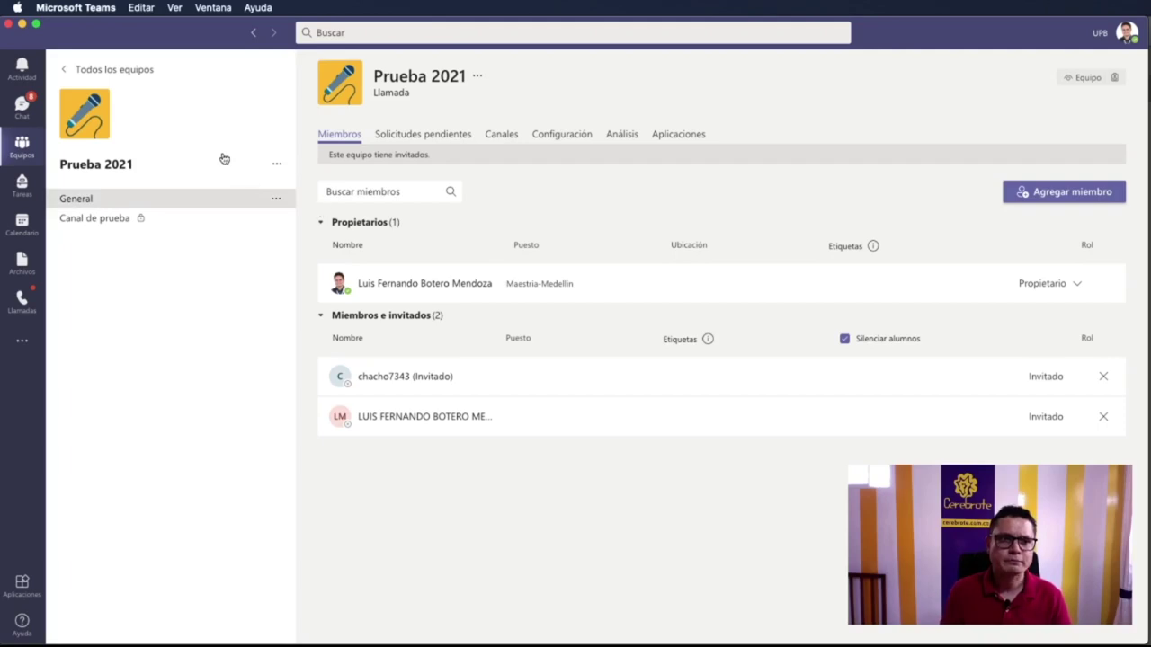
- Review the posts in the General channel of Prueba 2021, and return to the overview of all teams
left_click(248, 198)
scroll(781, 330, "up", 3)
scroll(779, 327, "up", 5)
scroll(601, 293, "down", 15)
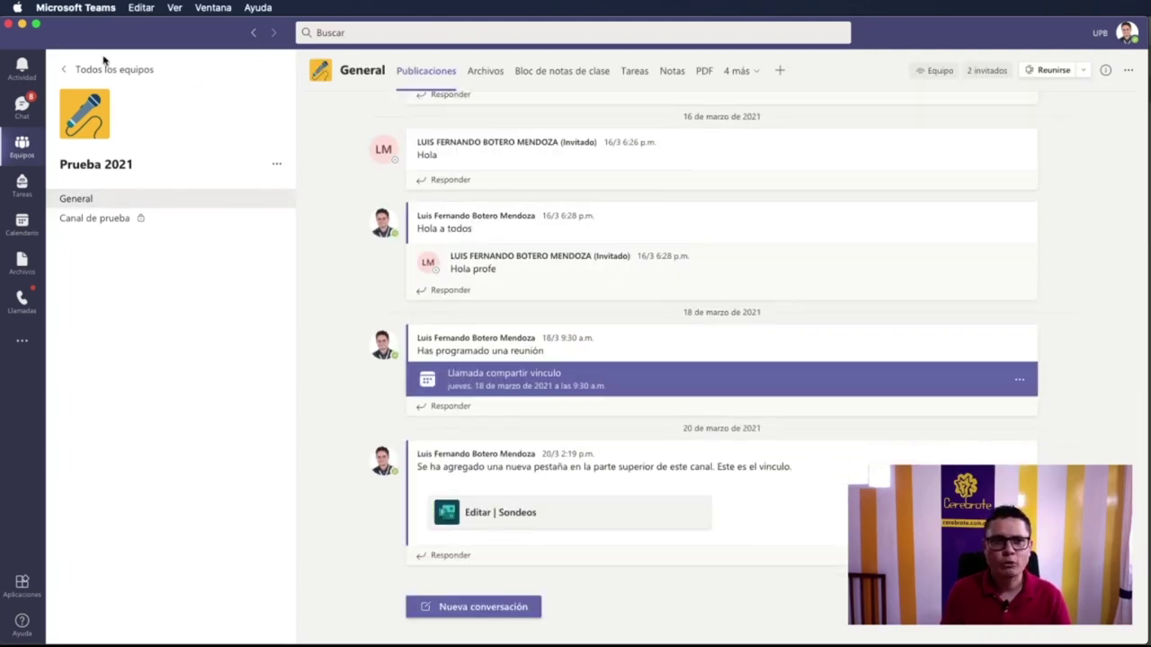
left_click(112, 69)
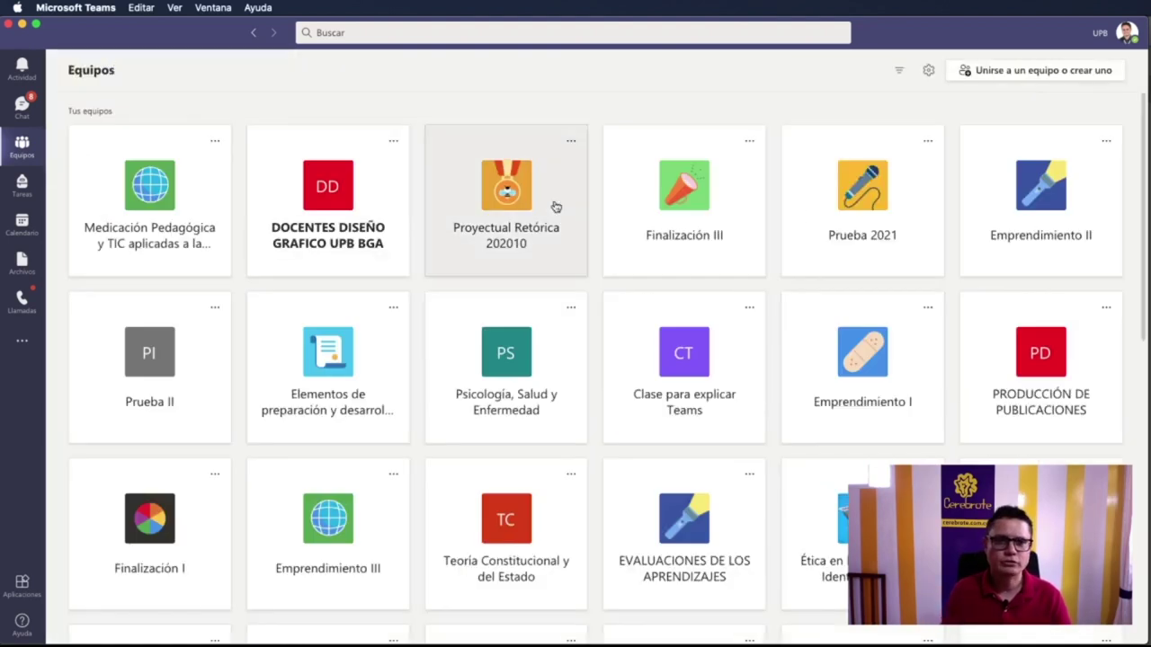
- Create a new team of type Clase named MATEMÁTICA, leaving the description empty
left_click(984, 70)
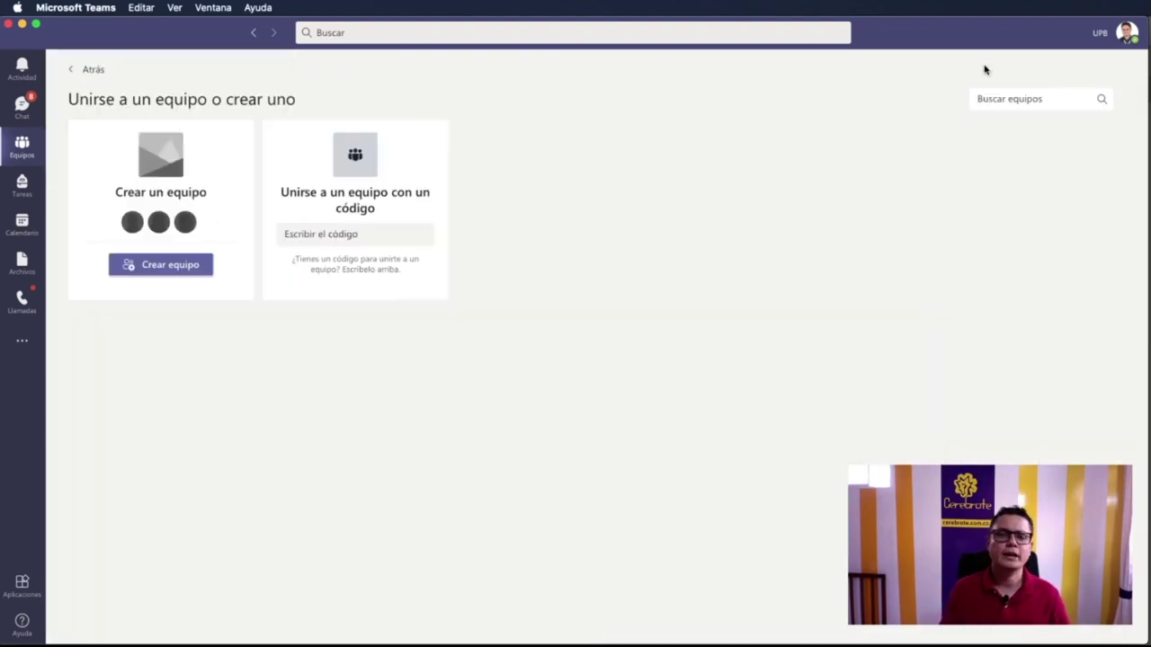
left_click(187, 270)
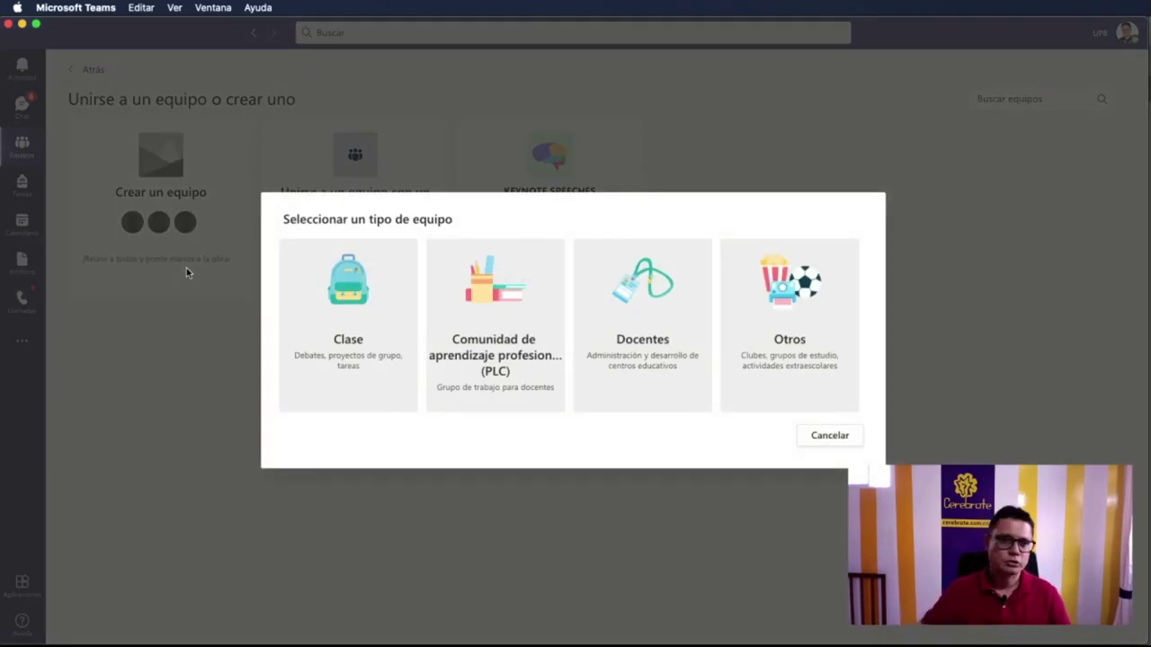
left_click(327, 348)
type("MATEMÁTICA")
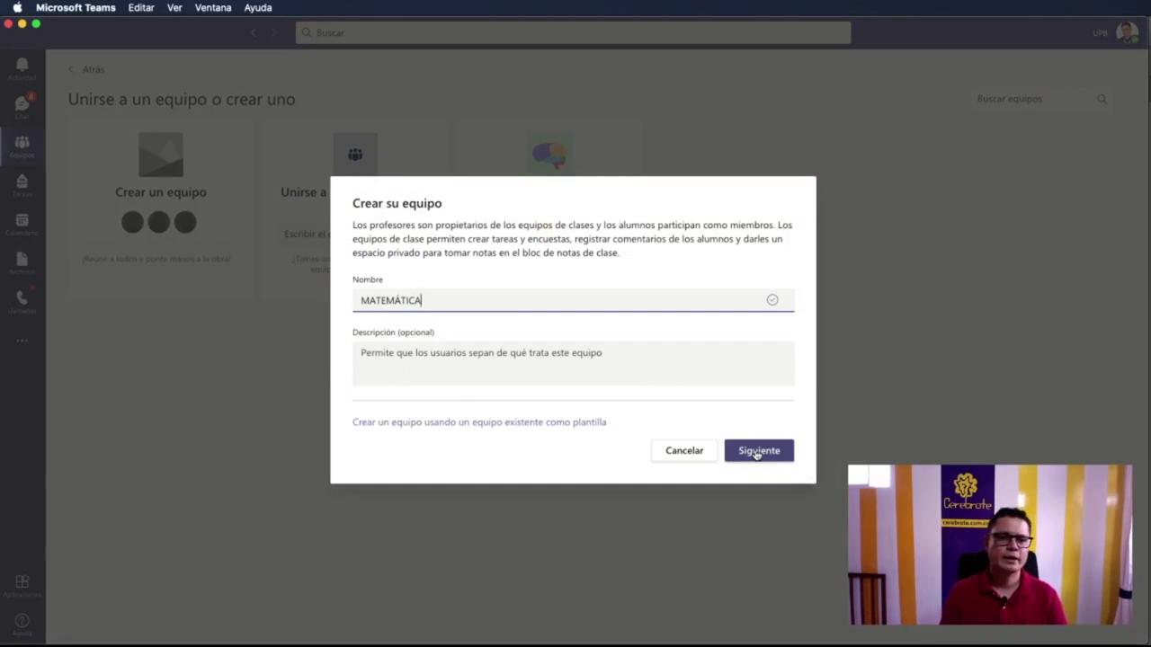
left_click(758, 452)
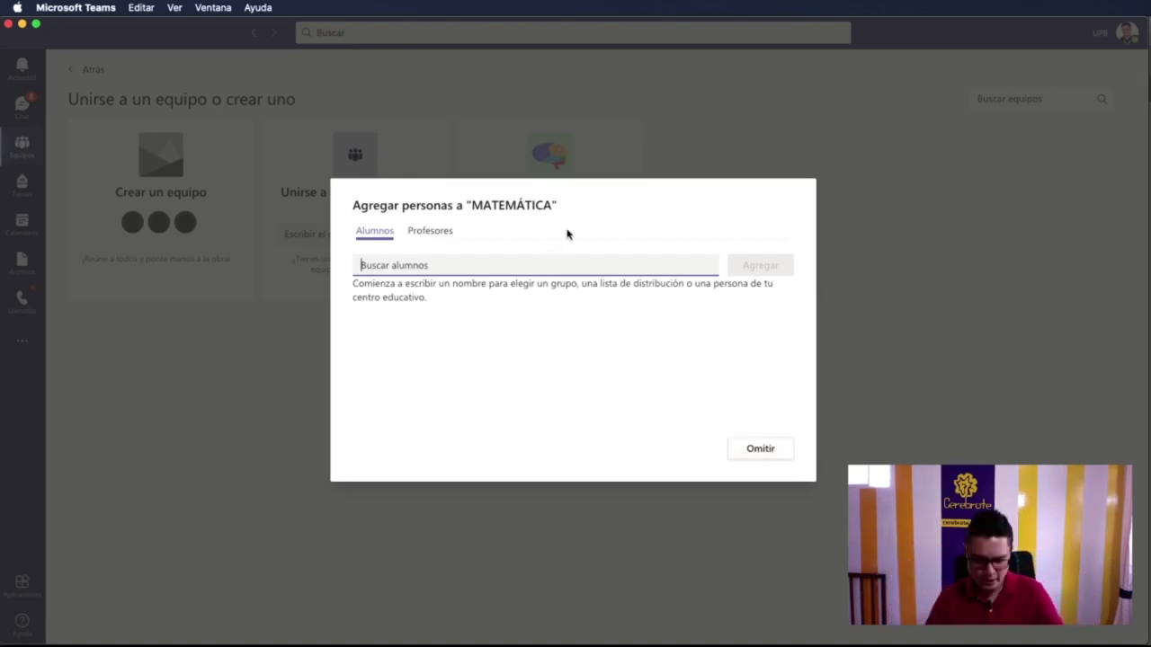
- Find the guest student's account, add it to the MATEMÁTICA team as a student, and finish adding people
type("CHAC")
key("BackSpace")
key("BackSpace")
key("BackSpace")
key("BackSpace")
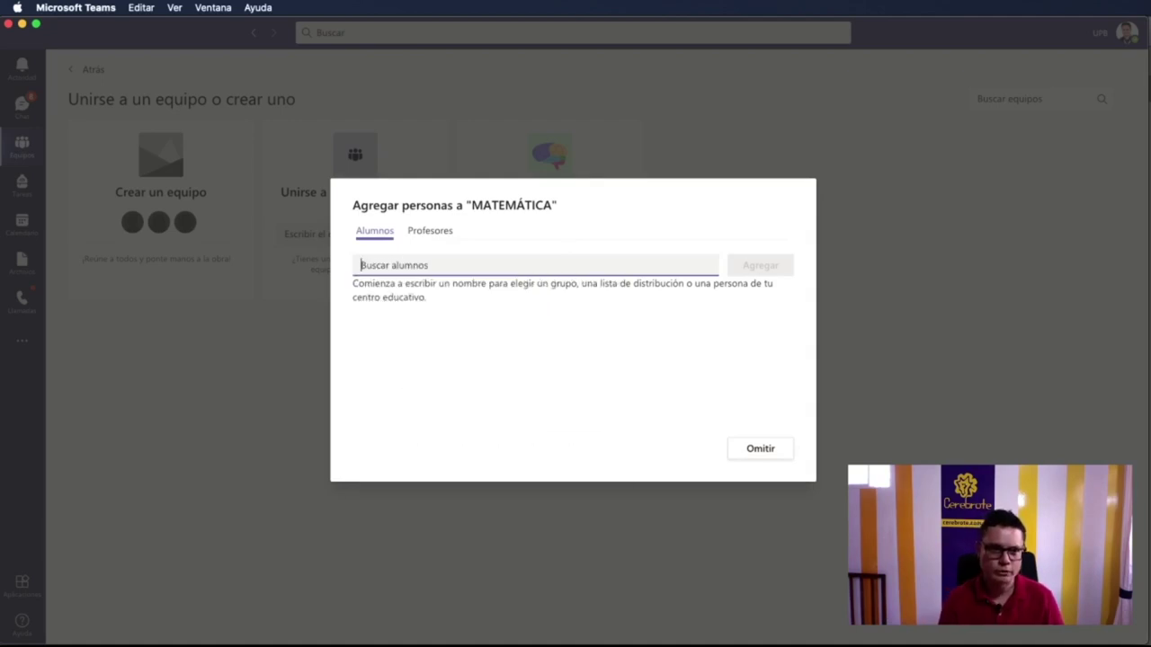
type("chacho")
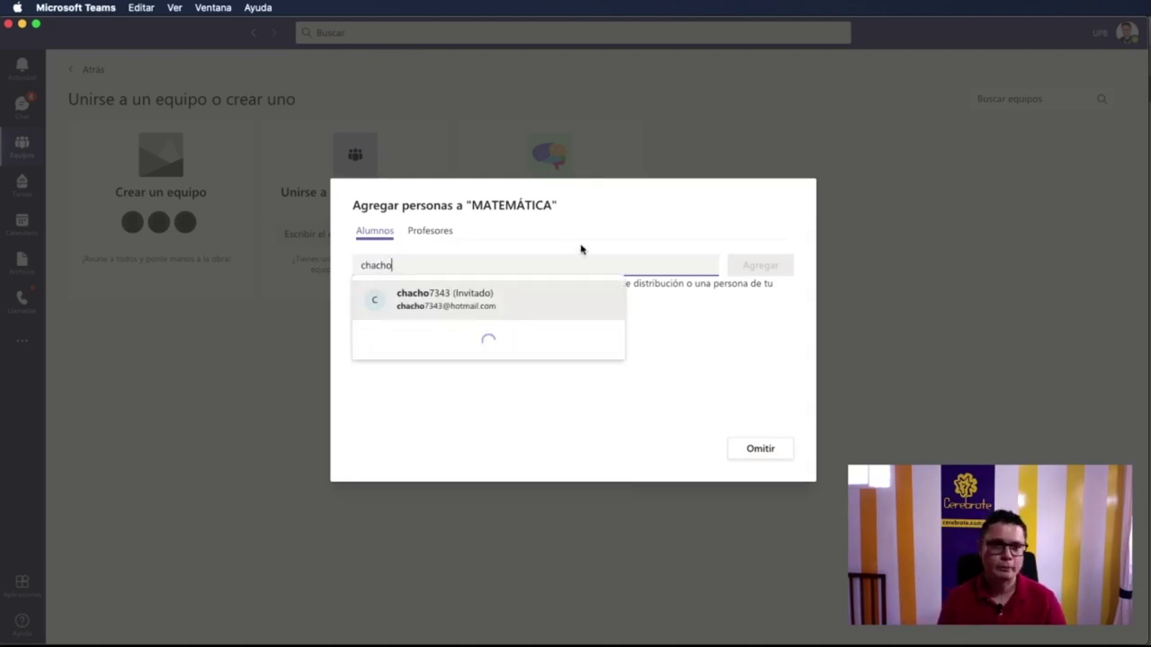
left_click(486, 303)
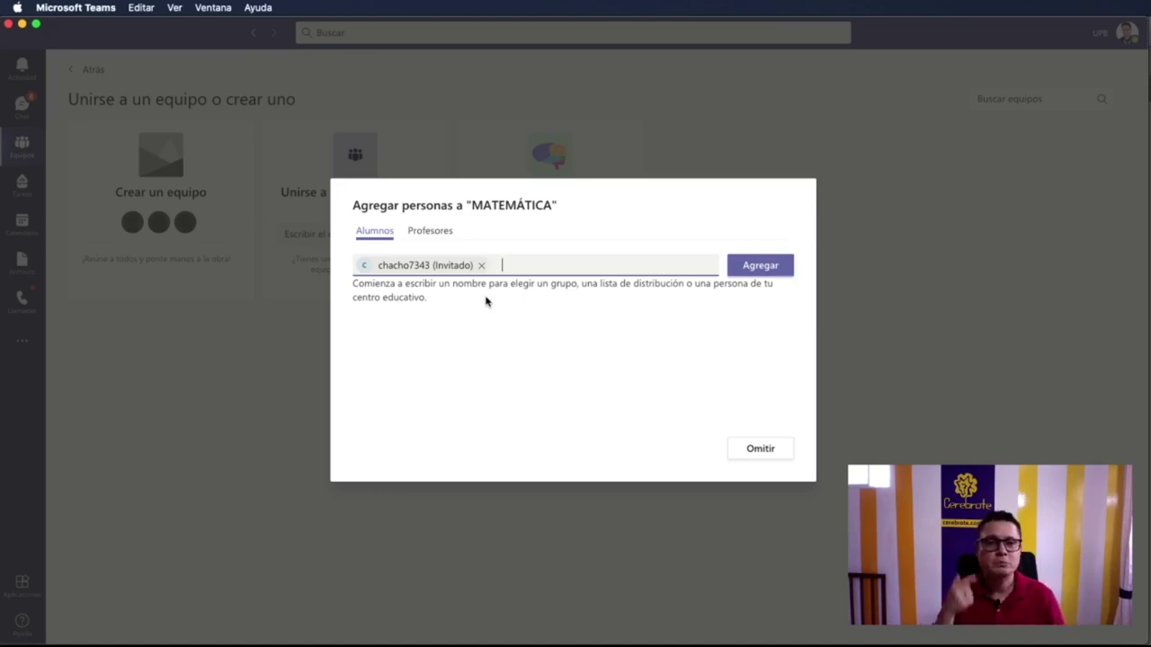
left_click(745, 273)
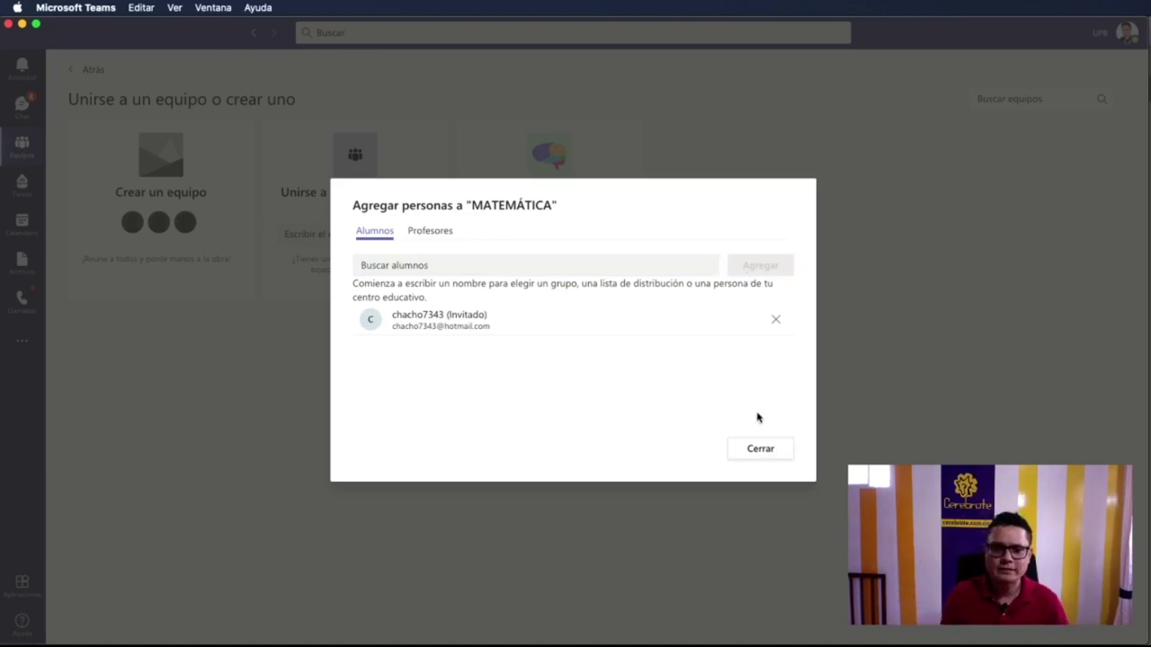
left_click(760, 450)
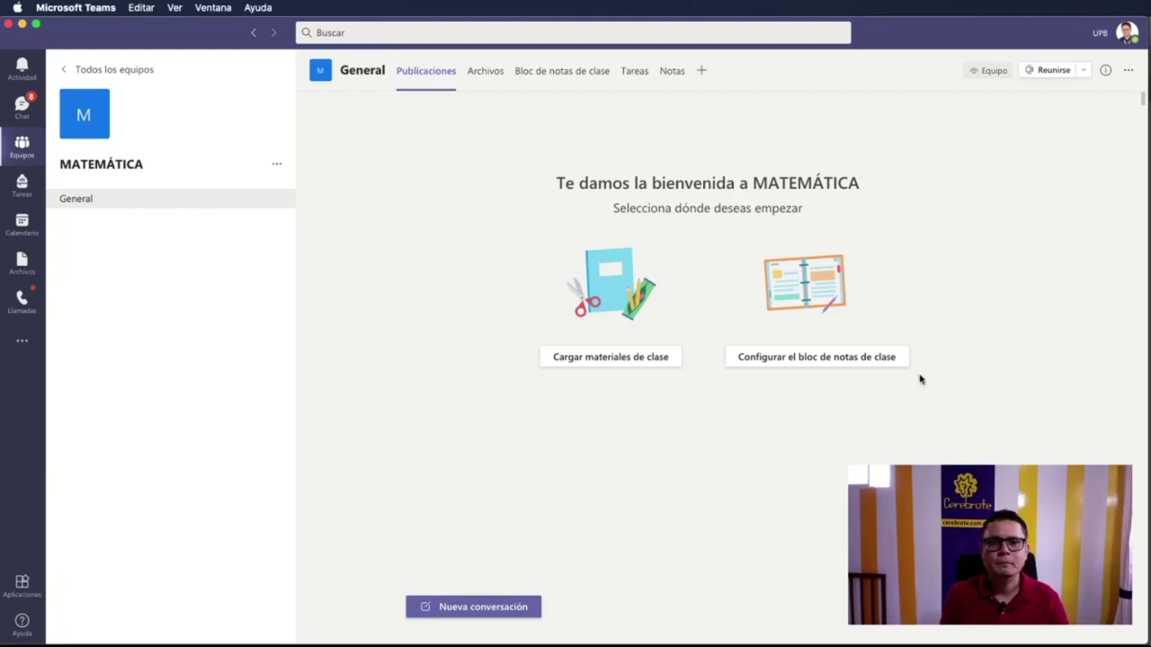
- Post a new conversation reading "Bienvenidos" in the General channel of MATEMÁTICA
left_click(528, 604)
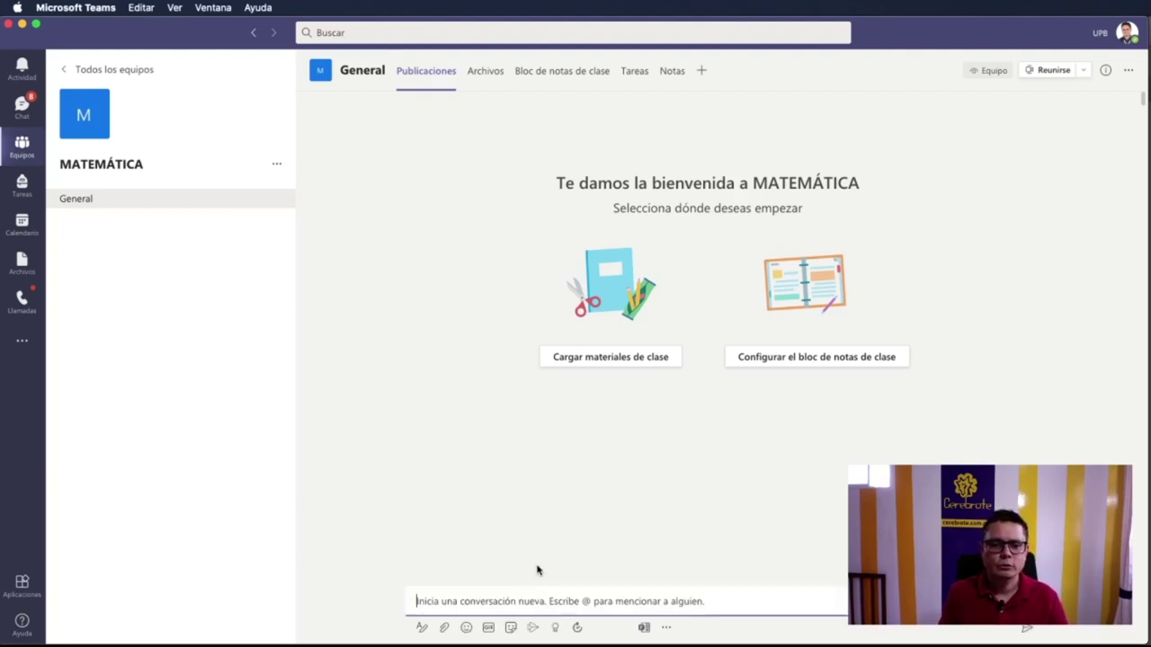
type("Bienvenidos")
key("Return")
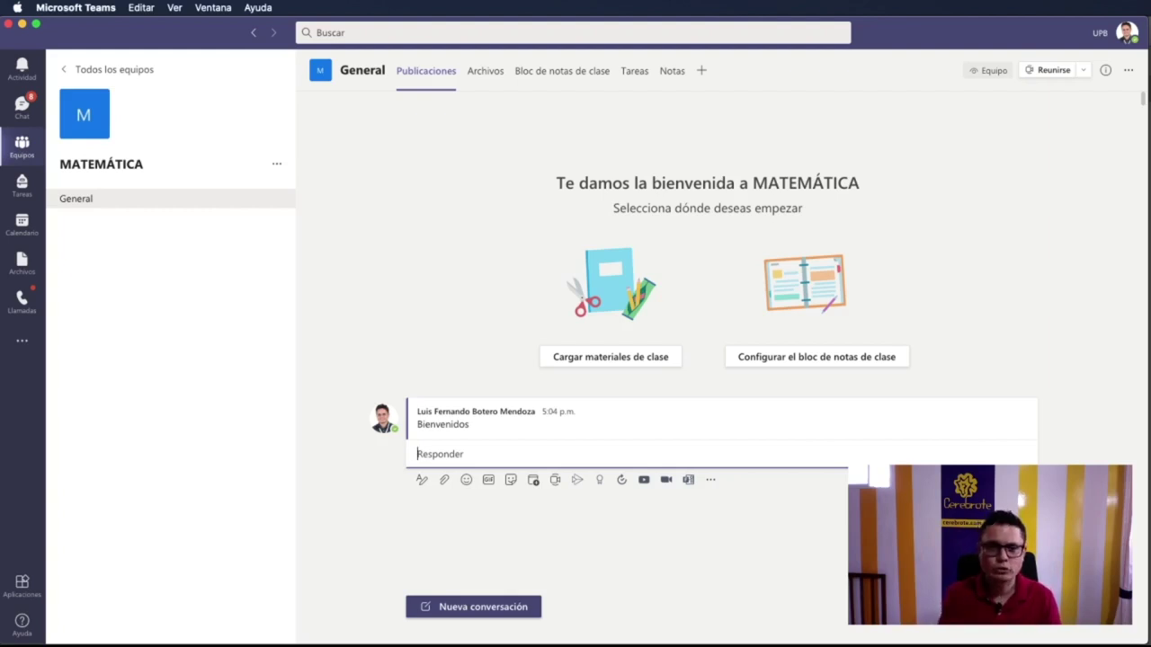
- Switch to Chrome and load teams.microsoft.com
key("super+Tab")
key("super+Tab")
key("super+Tab")
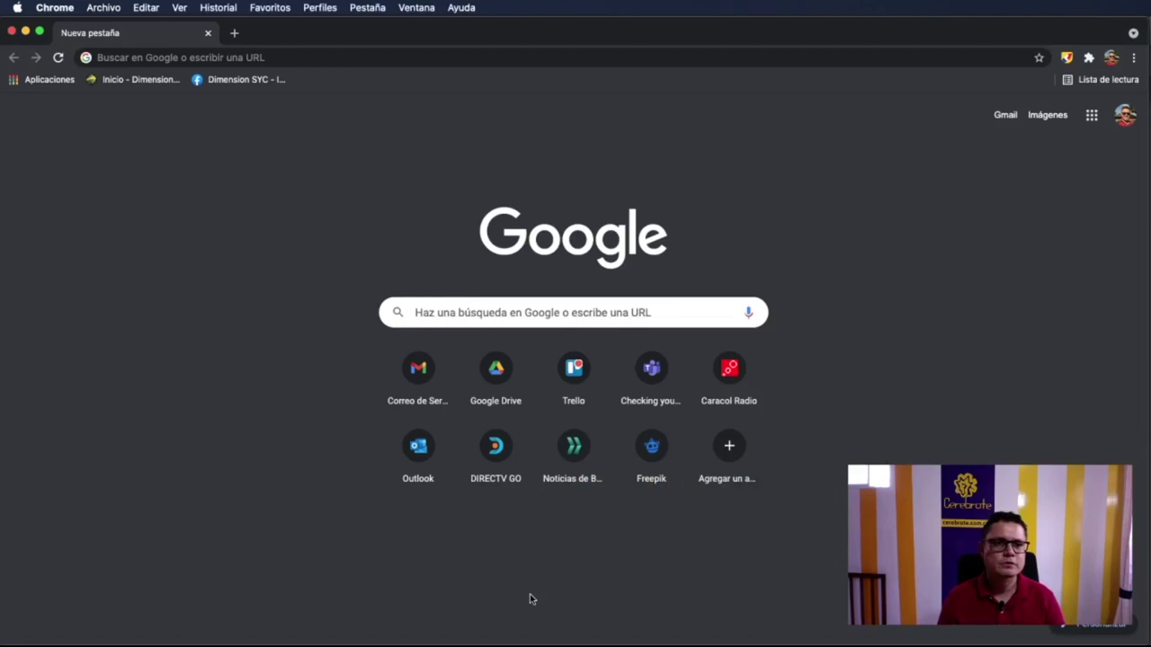
left_click(260, 57)
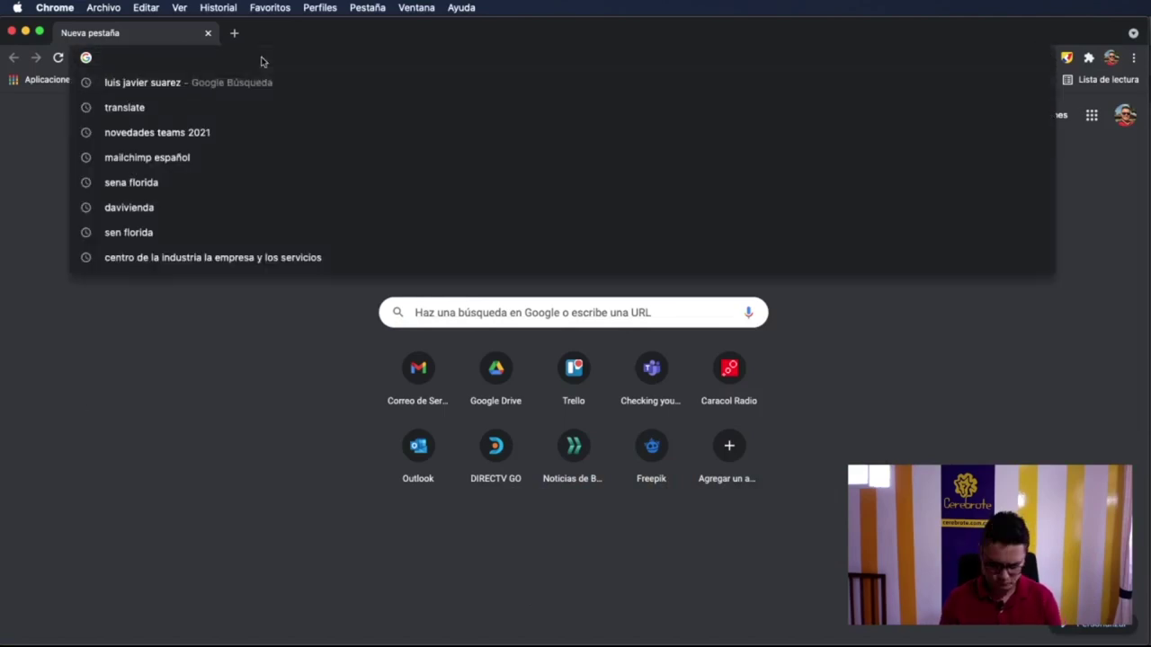
type("team")
key("Right")
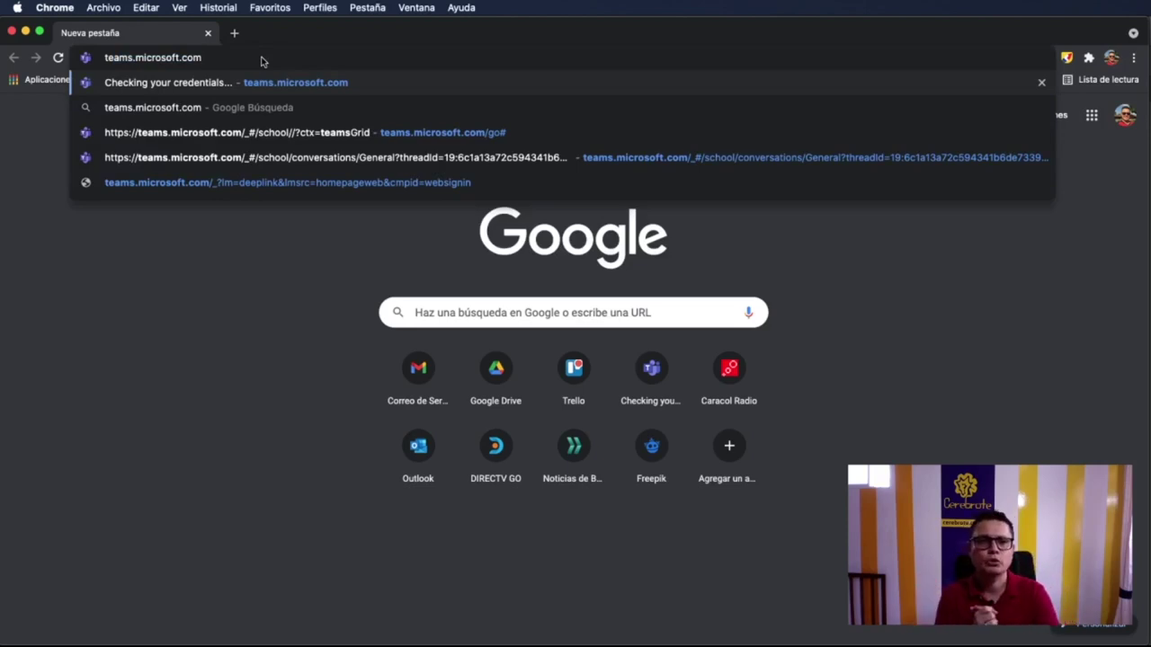
key("Return")
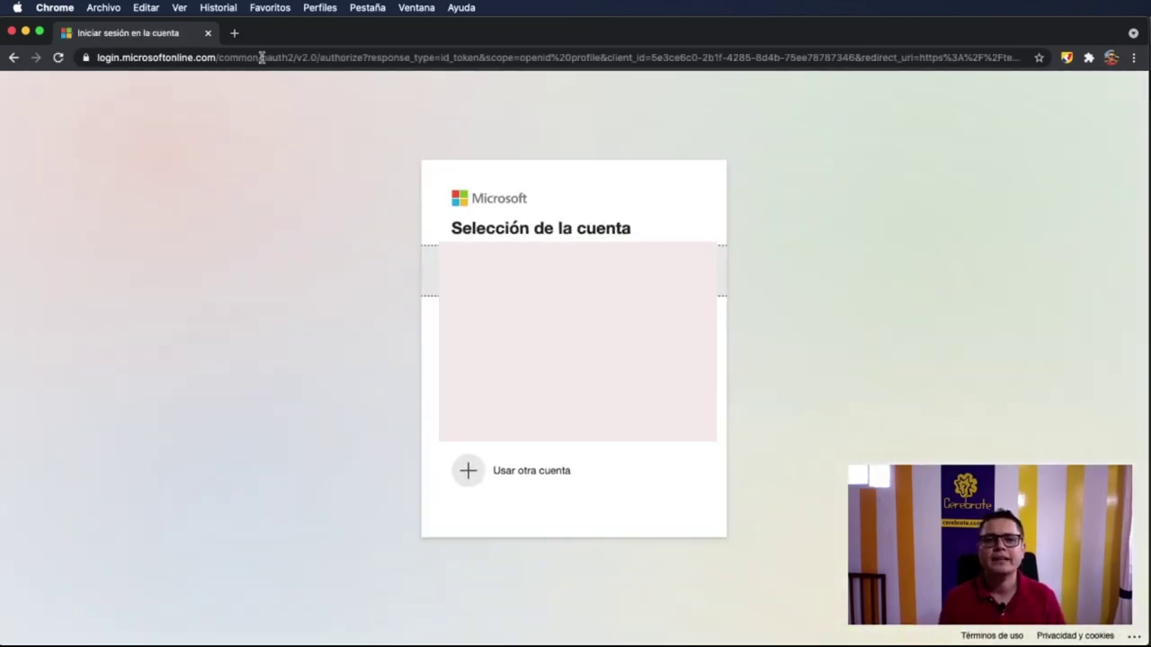
- Sign in to Microsoft with another account, entering the student's e-mail and the account password
left_click(500, 476)
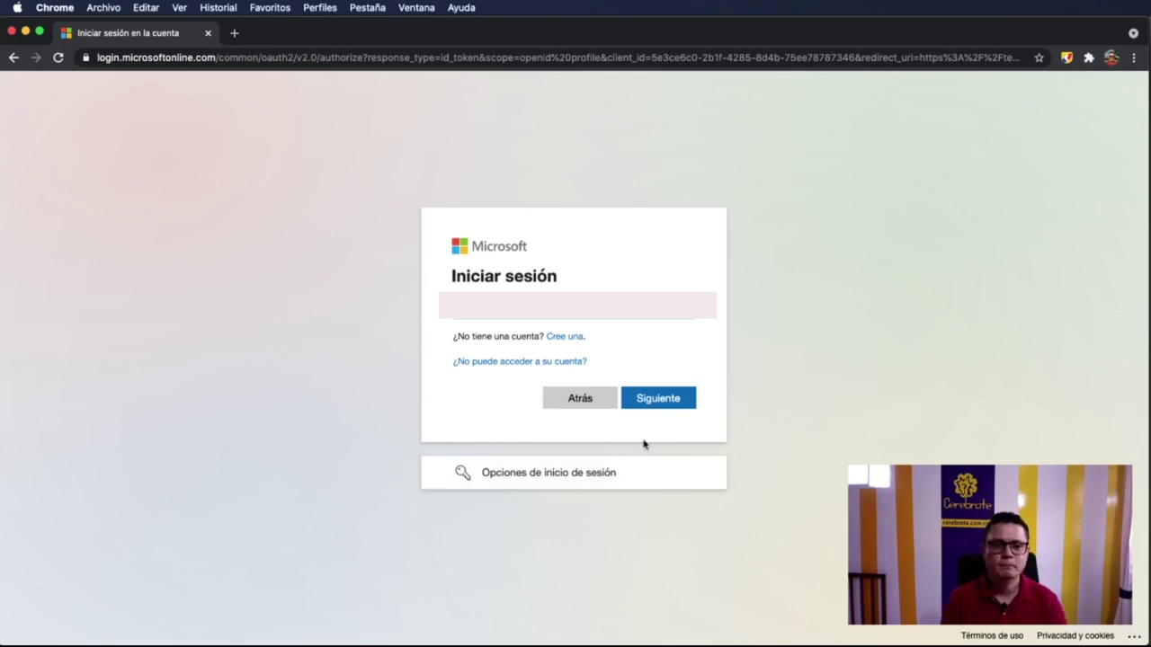
left_click(658, 399)
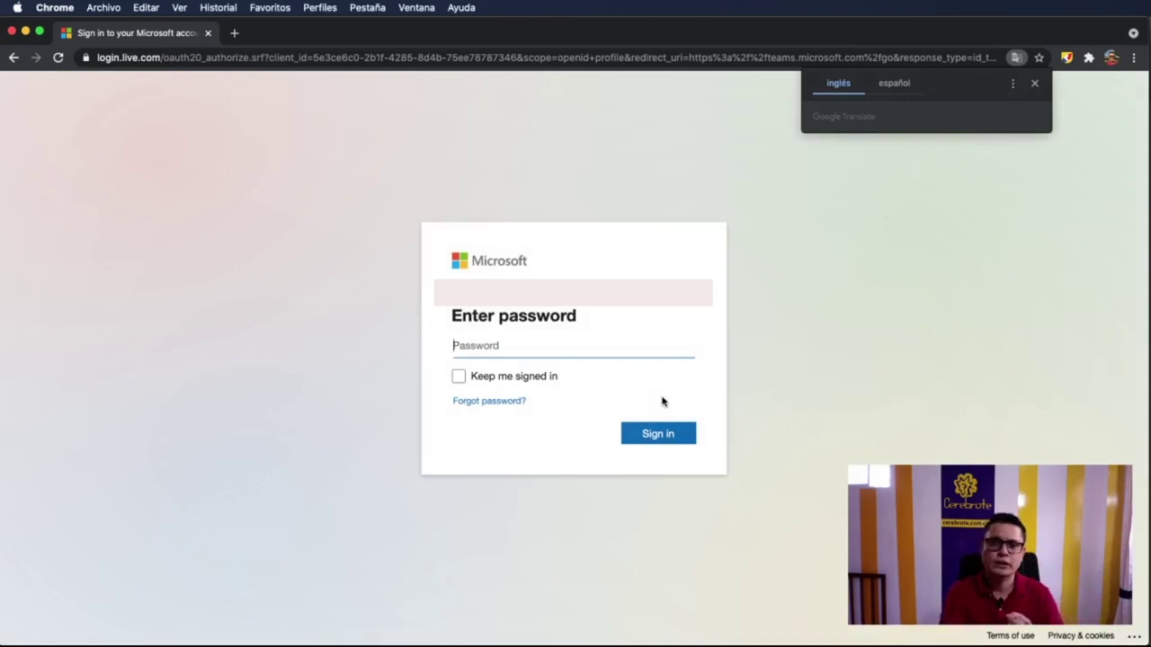
type("•")
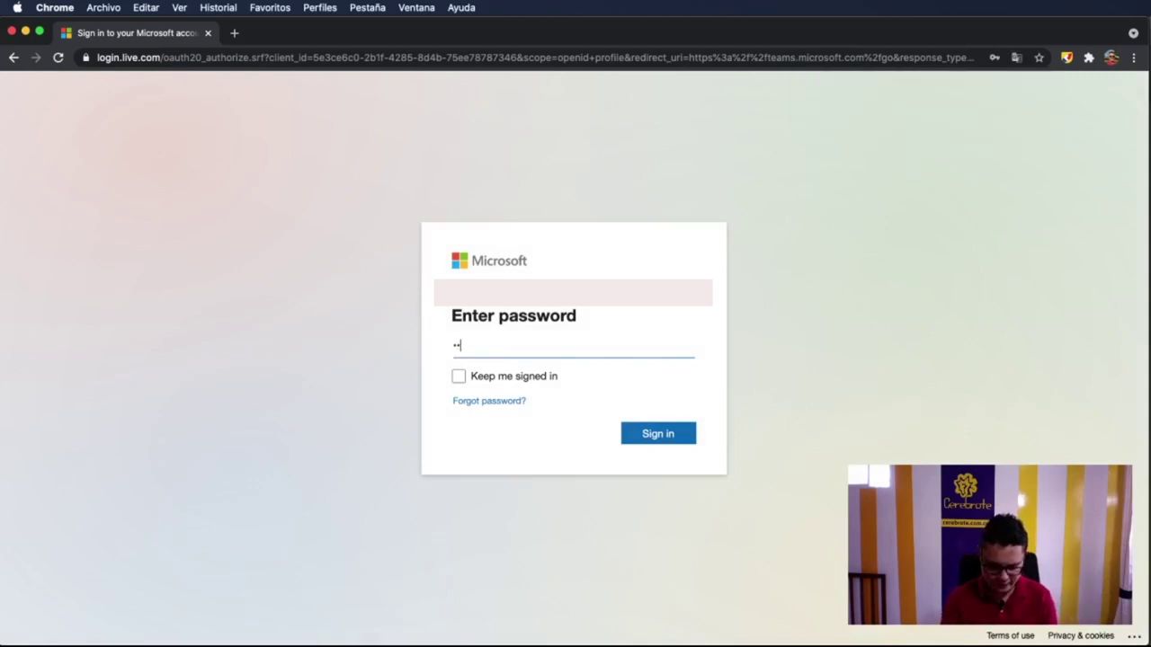
left_click(691, 437)
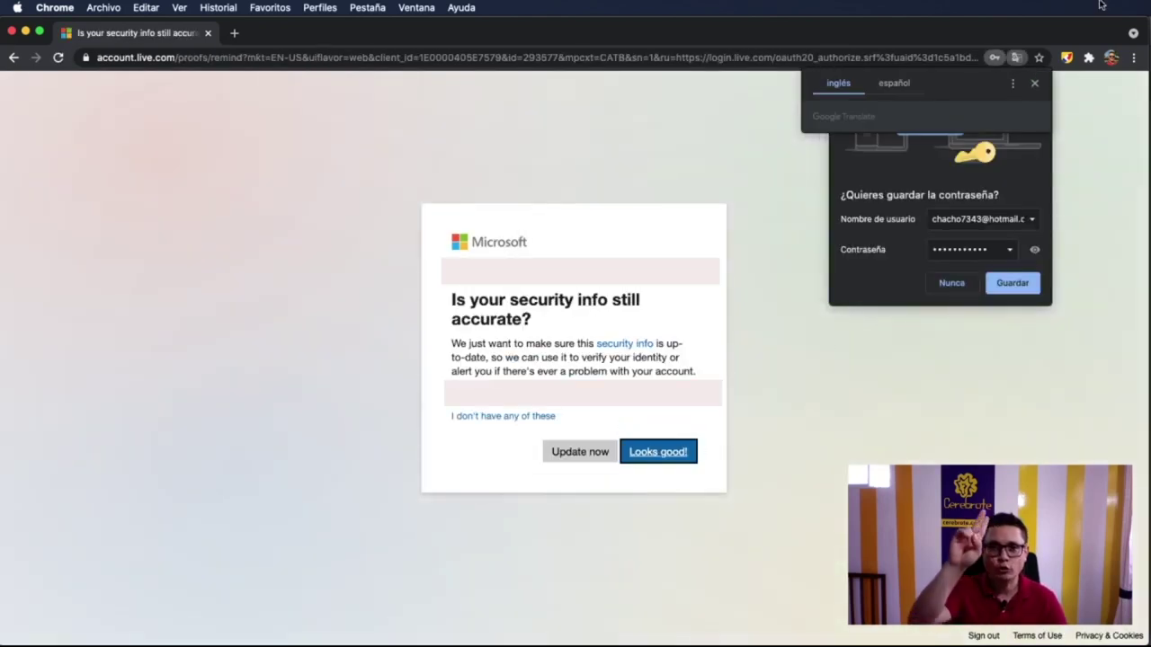
- Dismiss the translation offer, decline saving the password, and confirm that the account's security info is accurate
left_click(1034, 83)
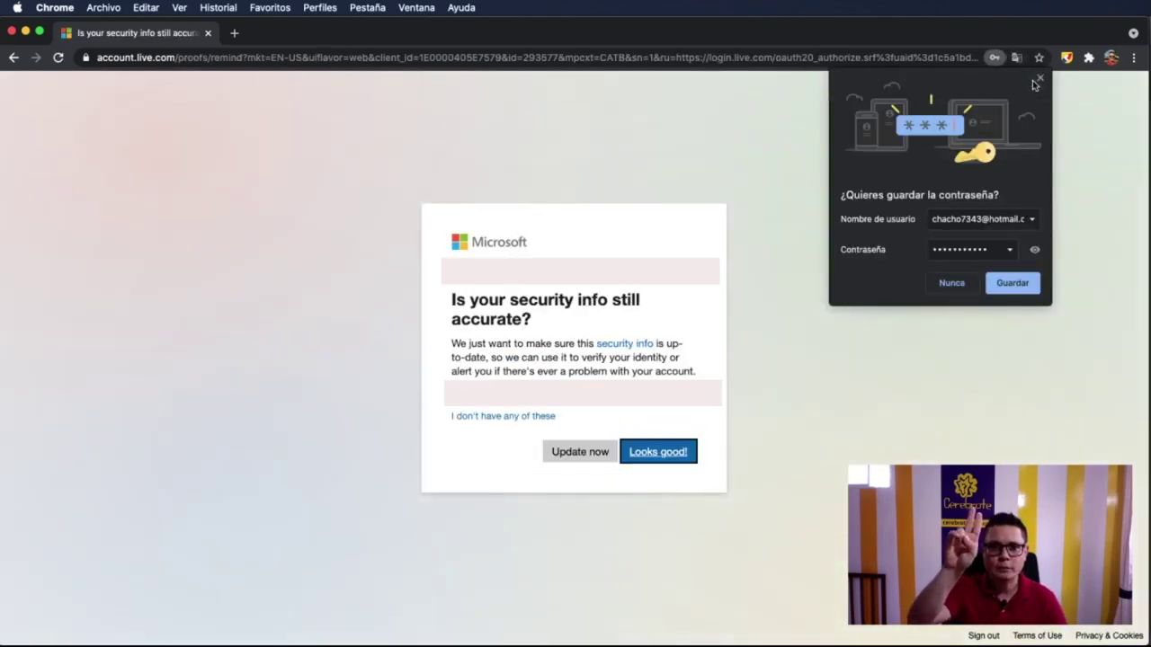
left_click(946, 284)
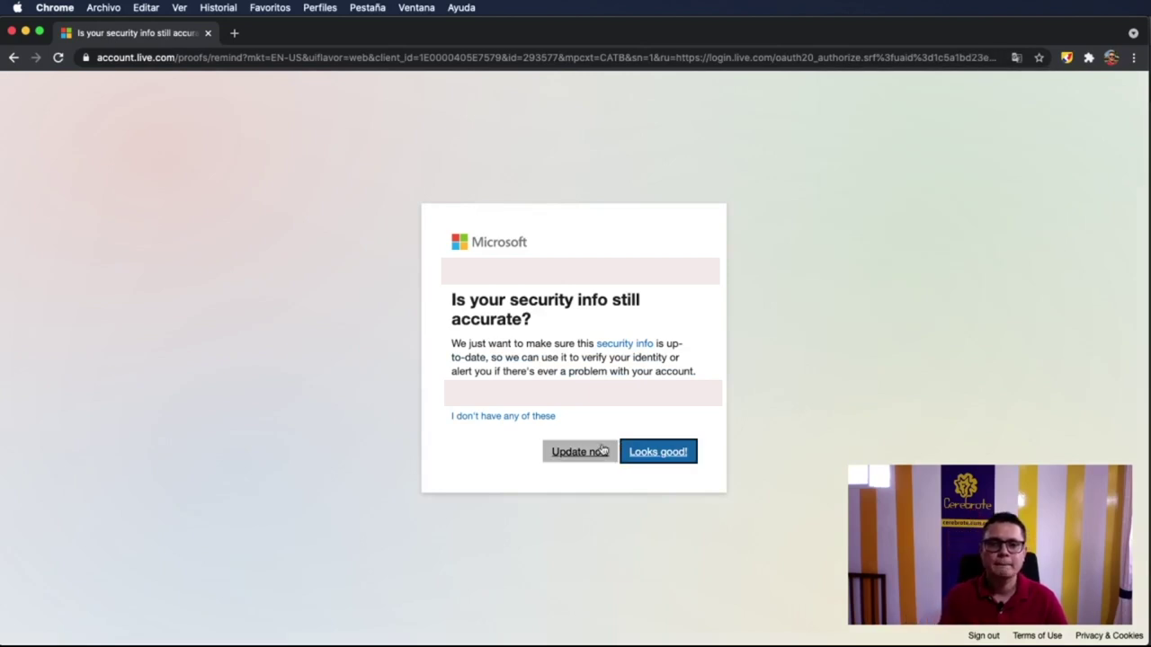
left_click(657, 453)
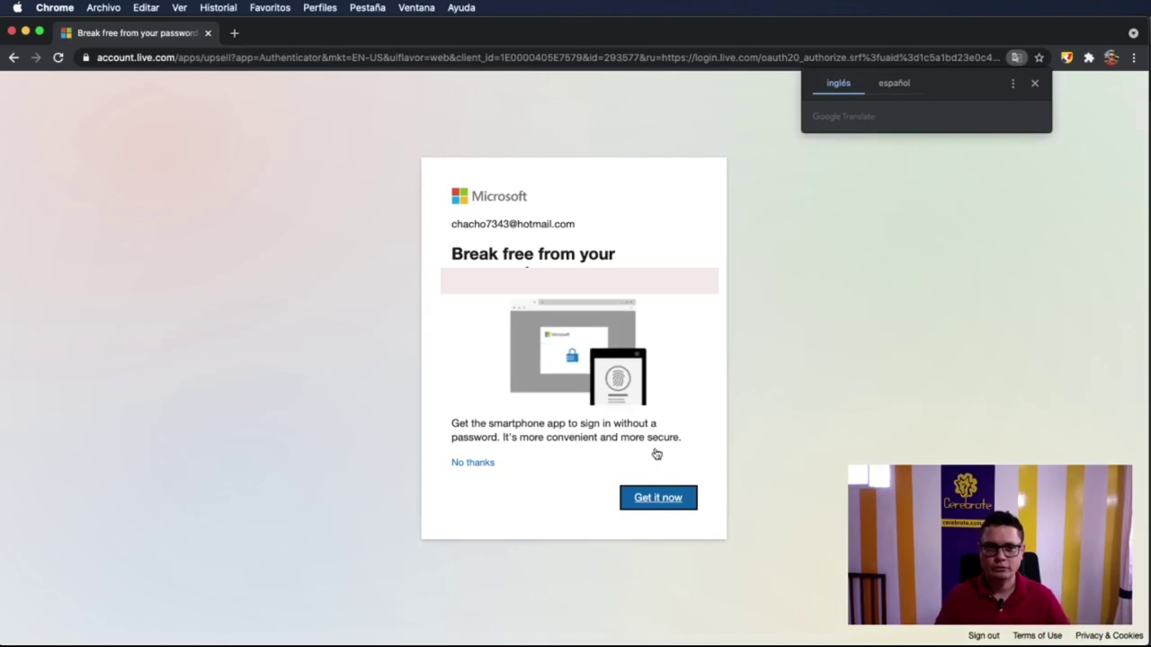
- Skip the Microsoft Authenticator app setup, check the Bienvenidos post in the desktop Teams app, and return to Chrome
left_click(659, 506)
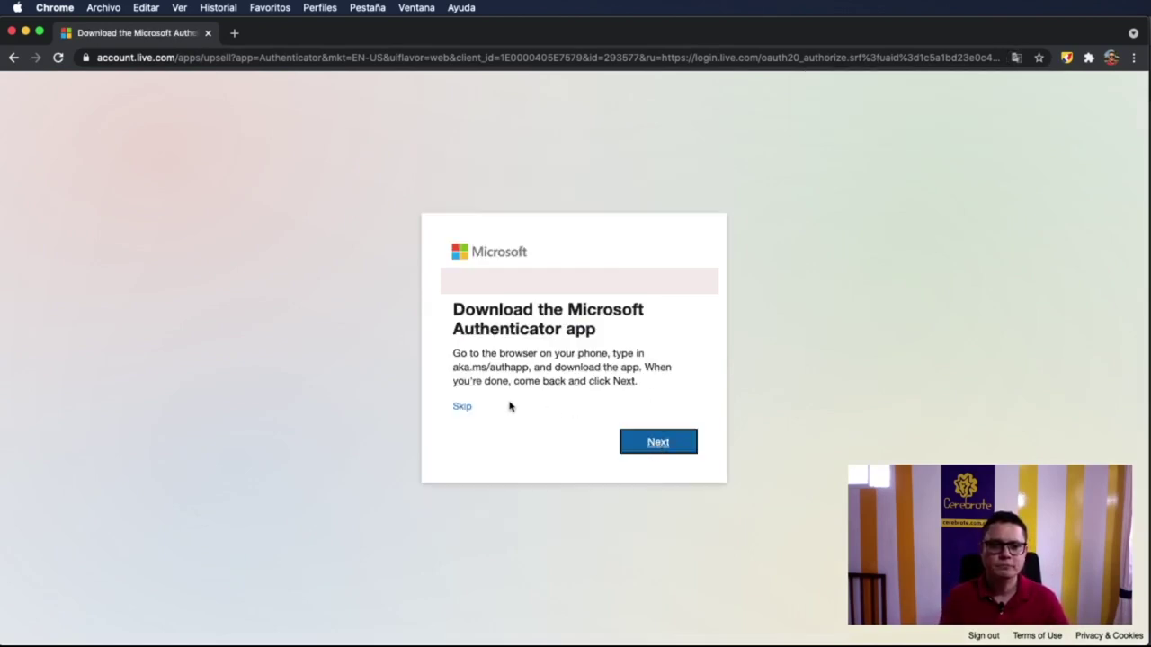
left_click(465, 406)
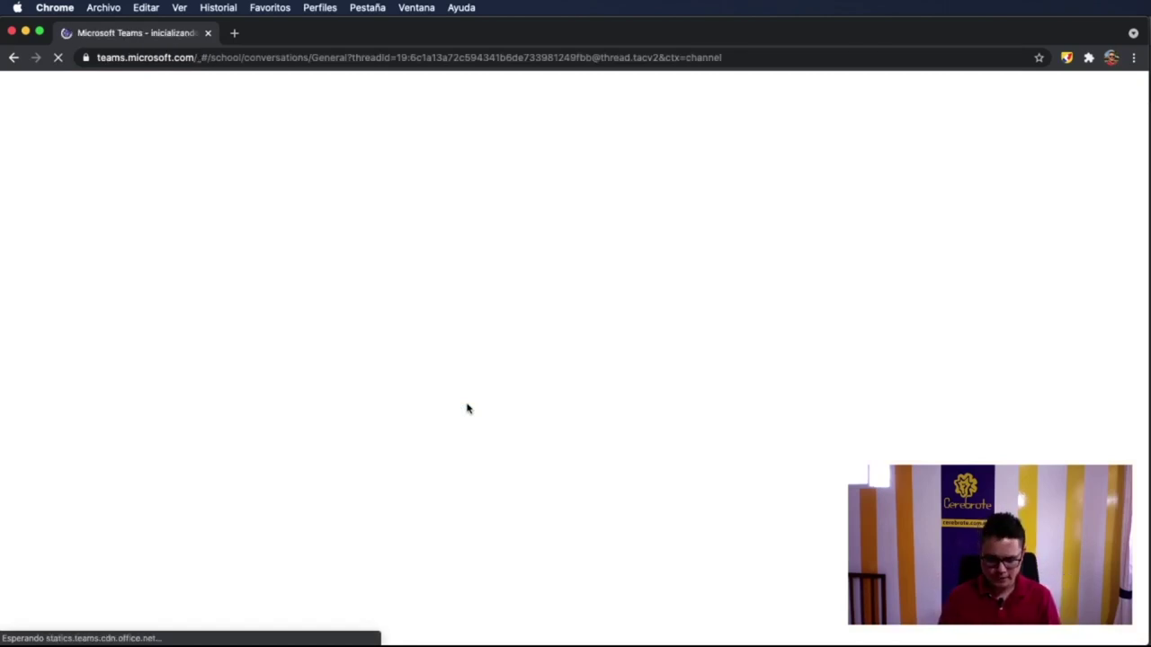
key("super+Tab")
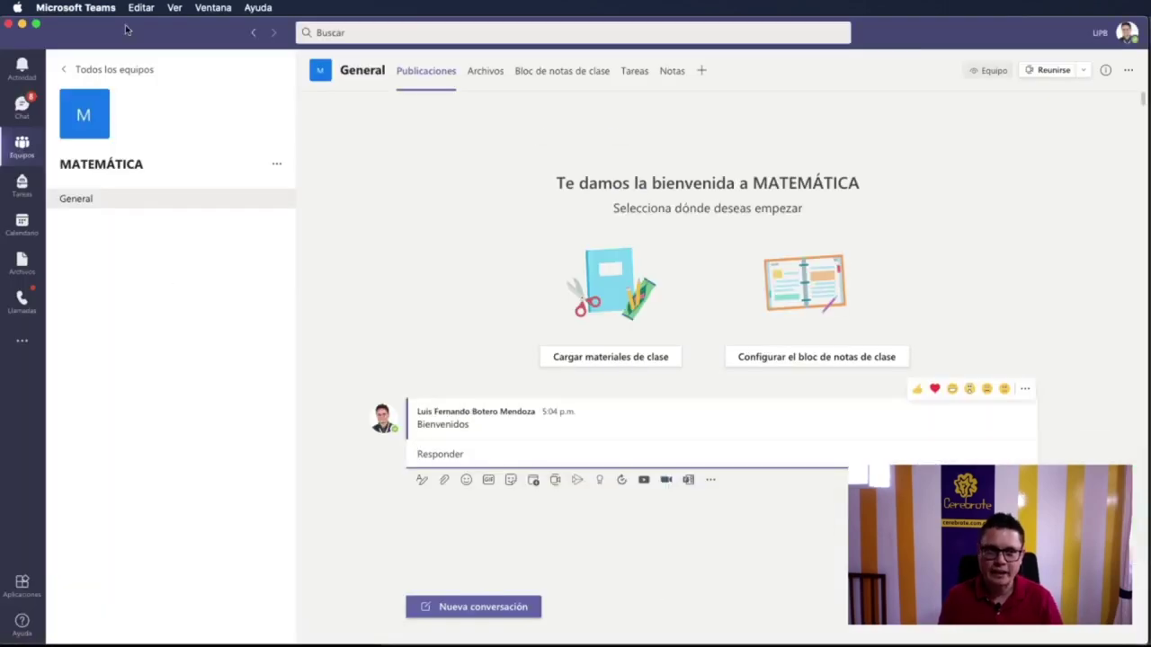
mouse_move(538, 426)
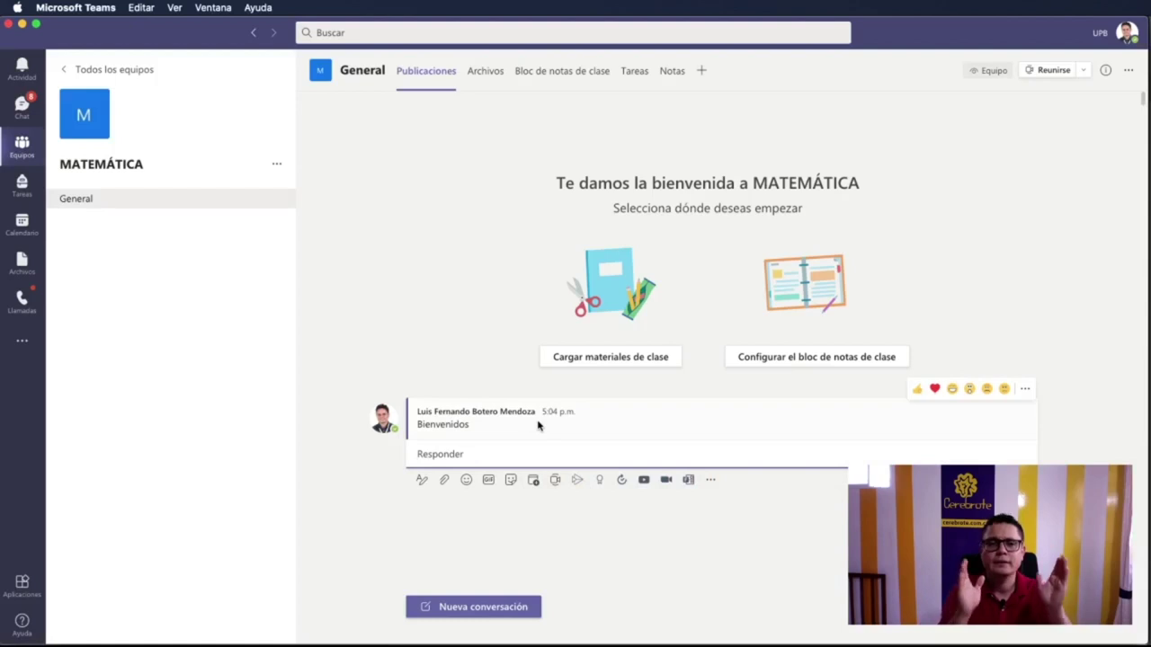
key("super+Tab")
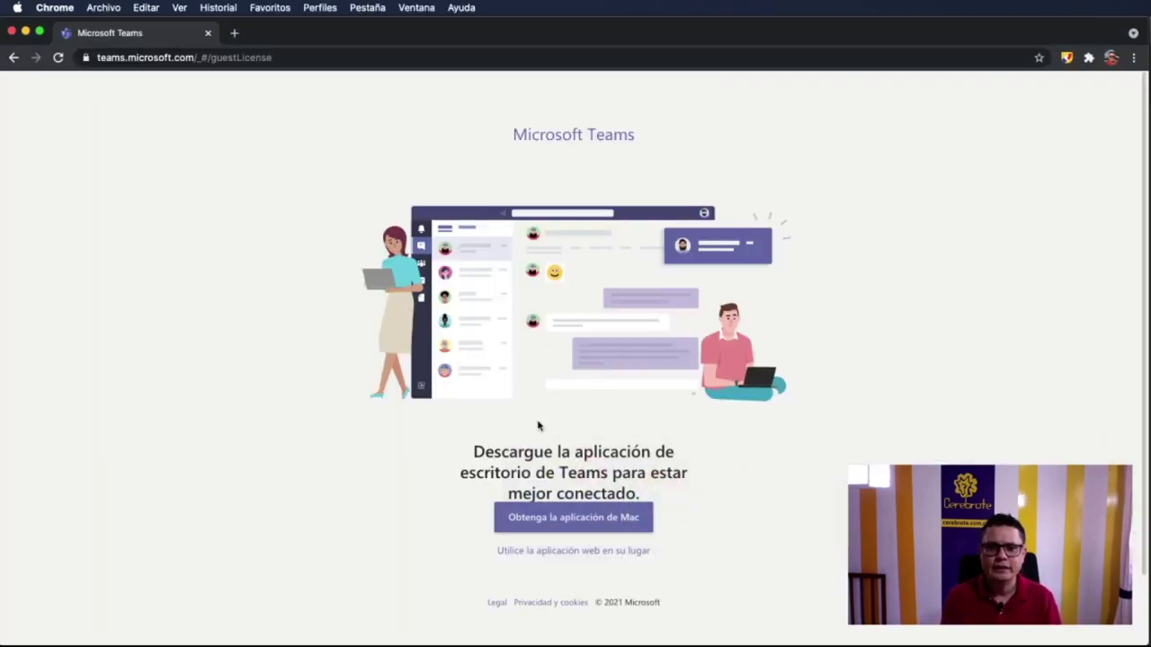
- Continue with the Teams web app and enter it with the organization UPB (Invitado)
left_click(573, 556)
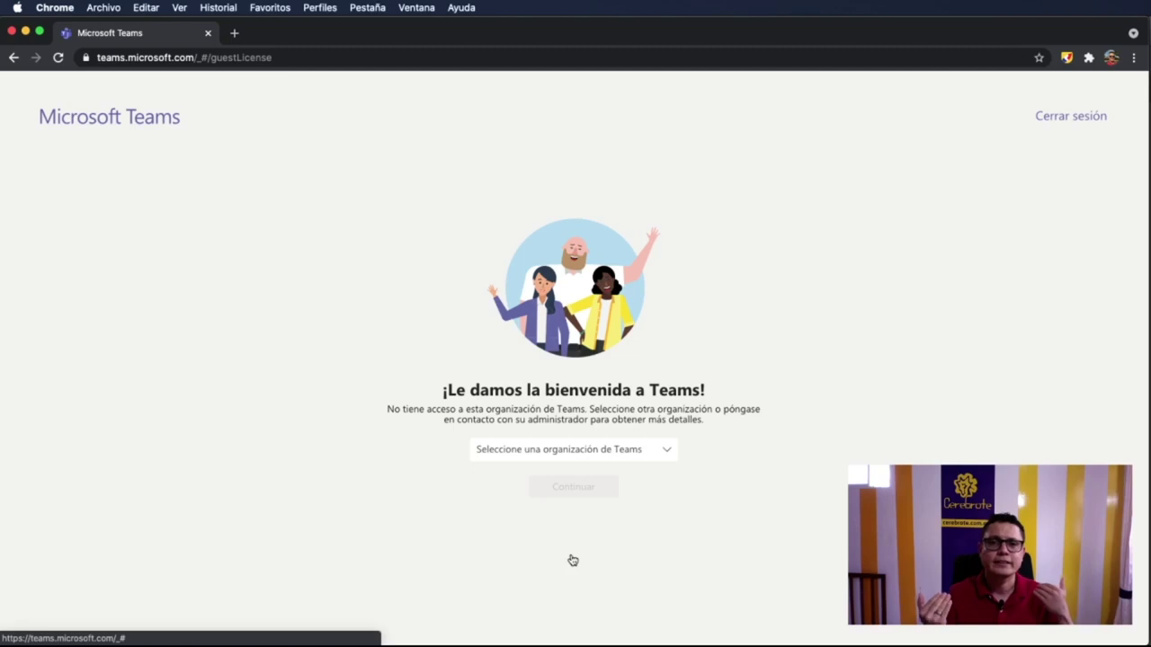
triple_click(563, 393)
left_click(650, 455)
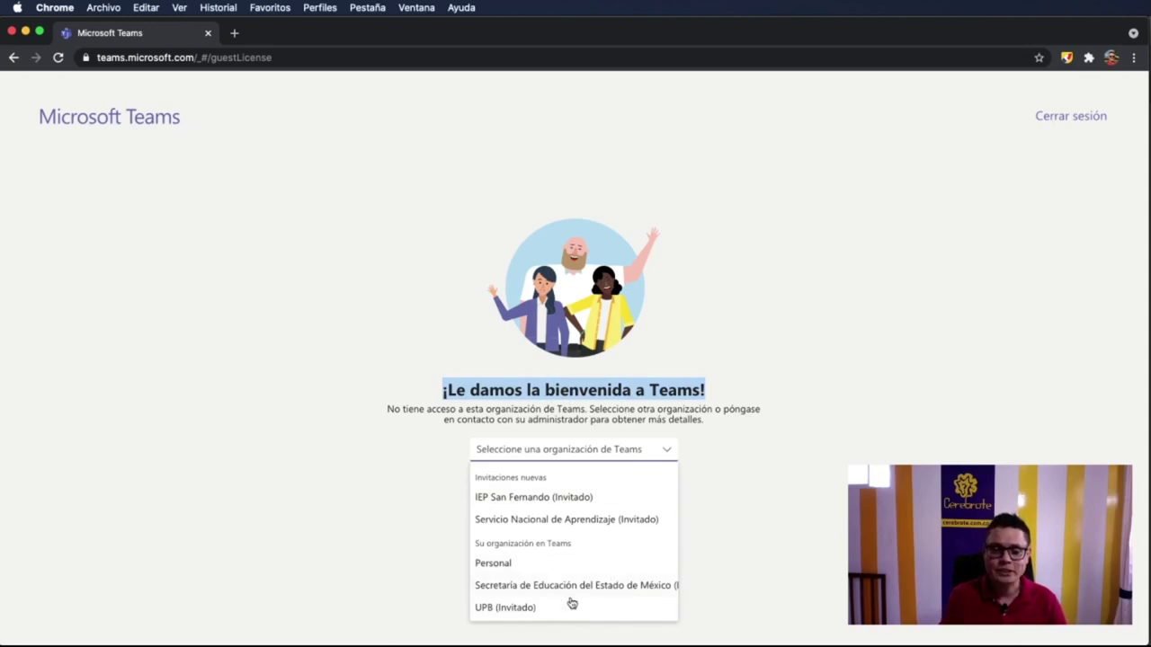
left_click(525, 613)
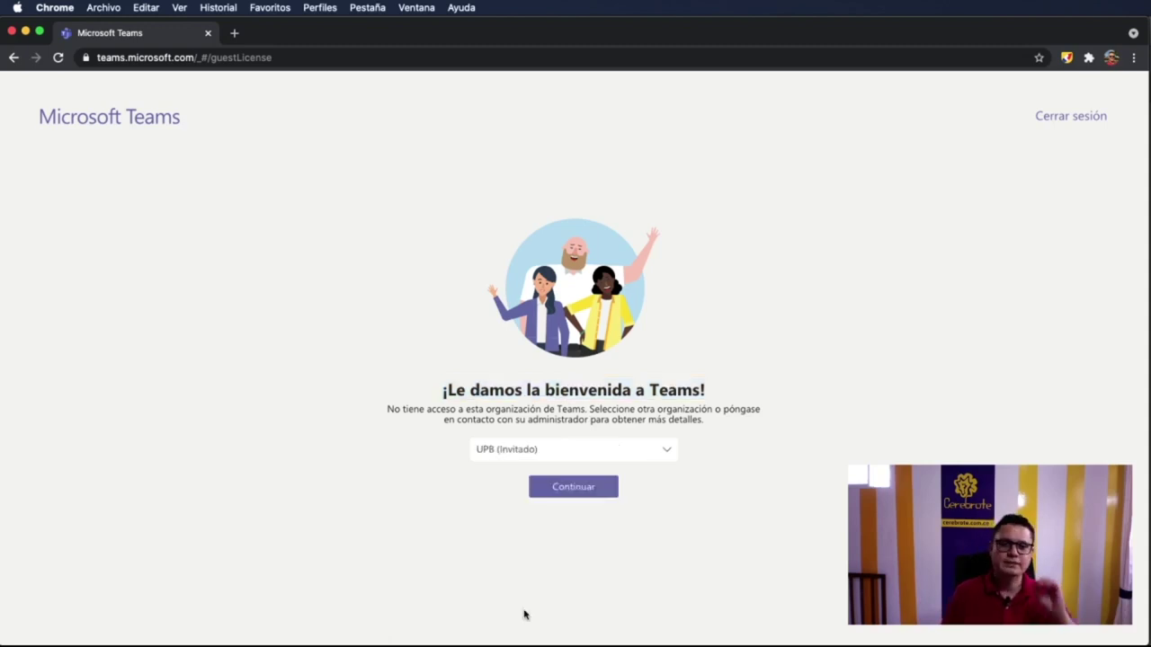
left_click(601, 492)
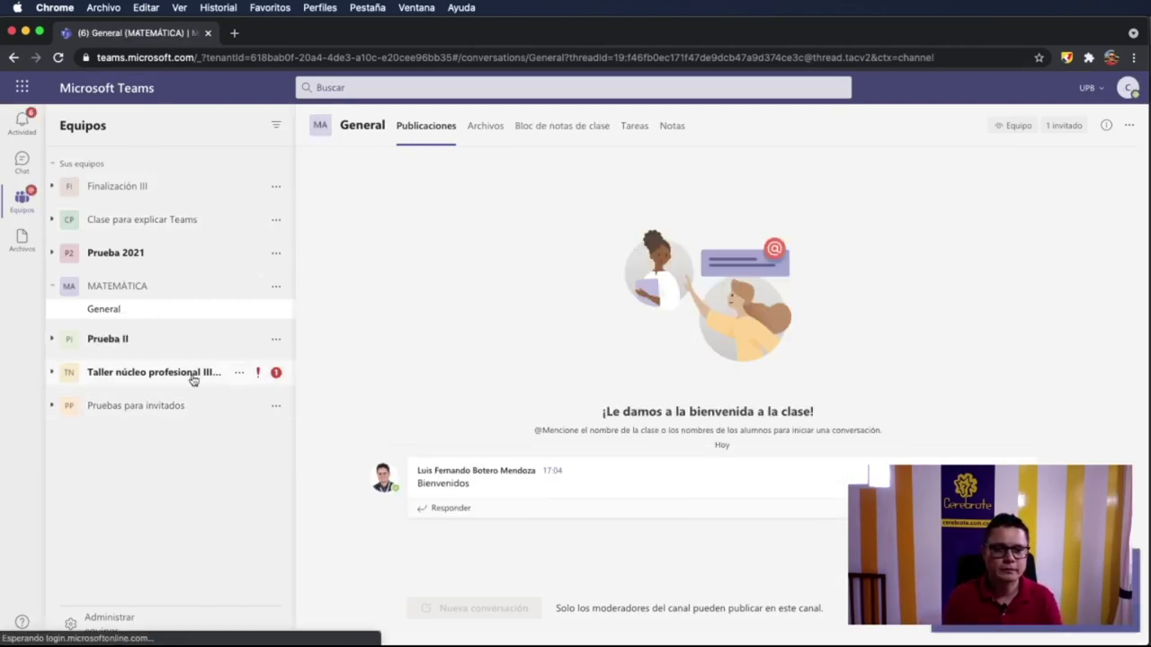
- Compare the MATEMÁTICA team in the desktop Teams app with the student's view in Chrome, and collapse the team there
key("super+Tab")
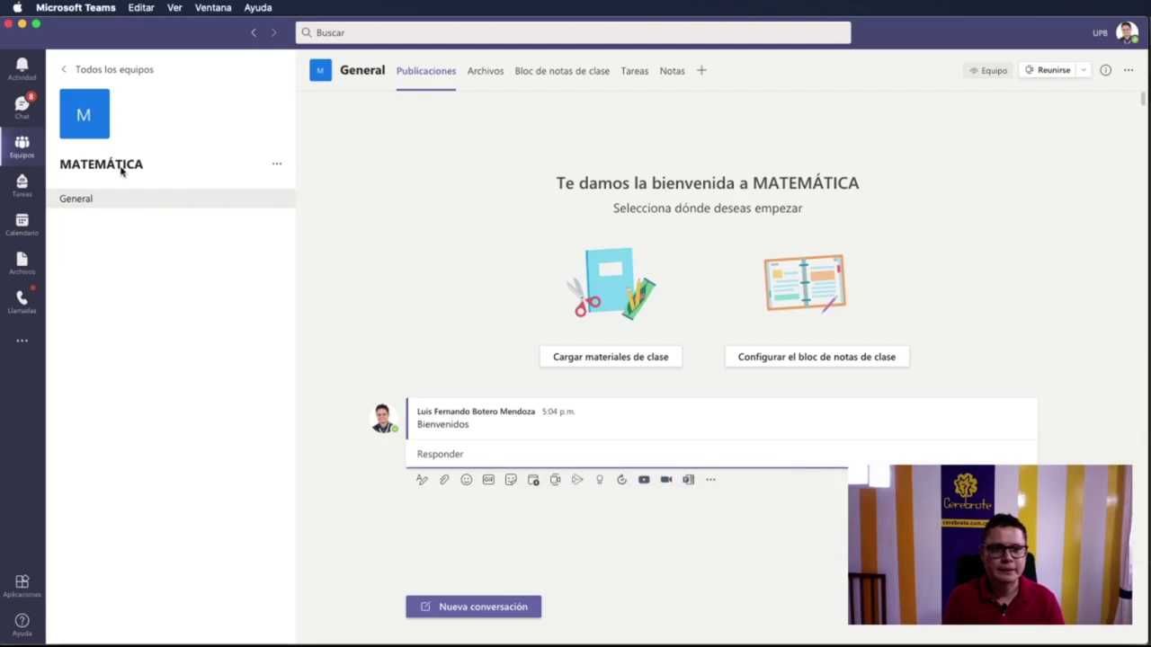
key("super+Tab")
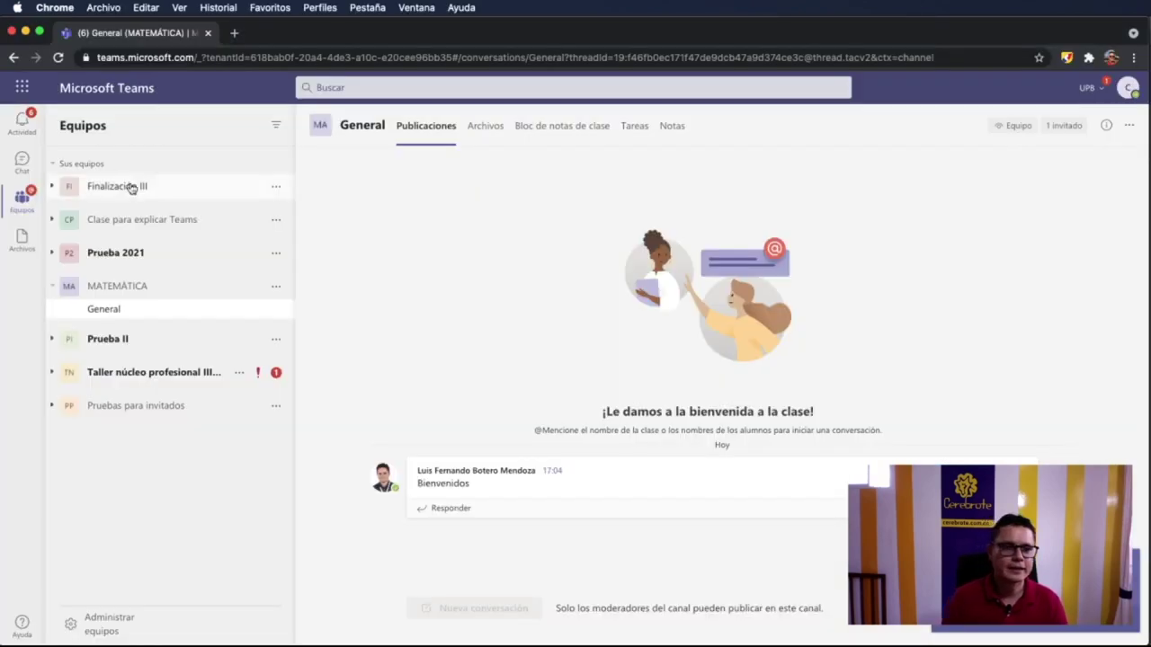
left_click(129, 289)
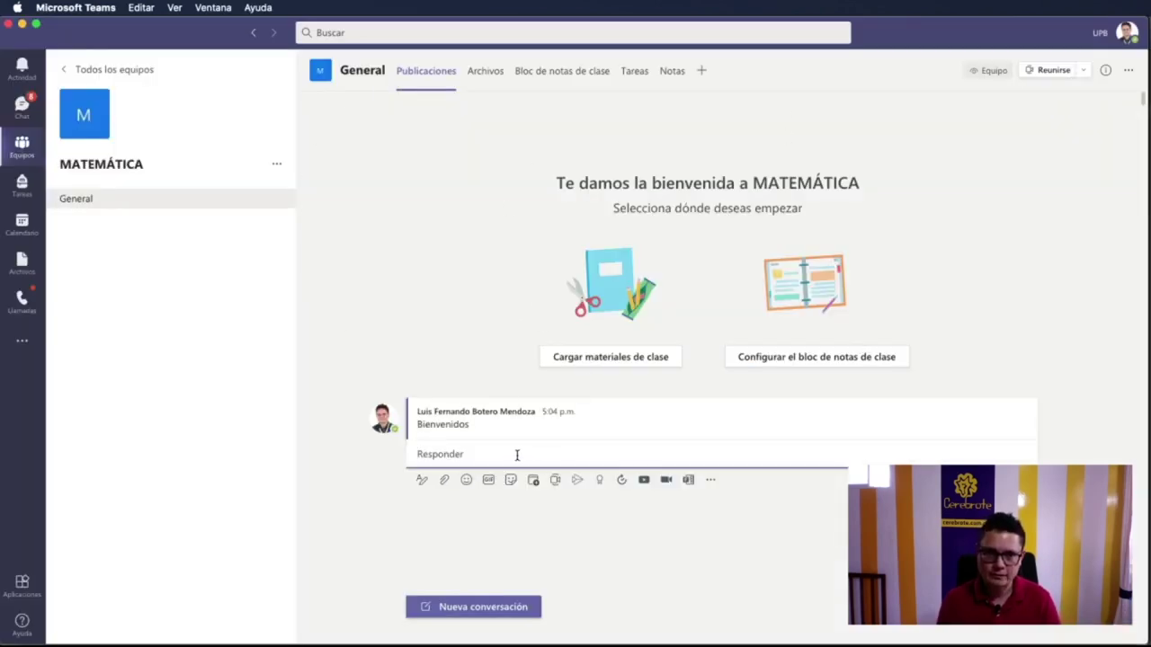
- Reply "Hola de nuevo" to the Bienvenidos post in the desktop Teams app, and switch to Chrome to check the student's view
type("Hola de nuevo")
key("Return")
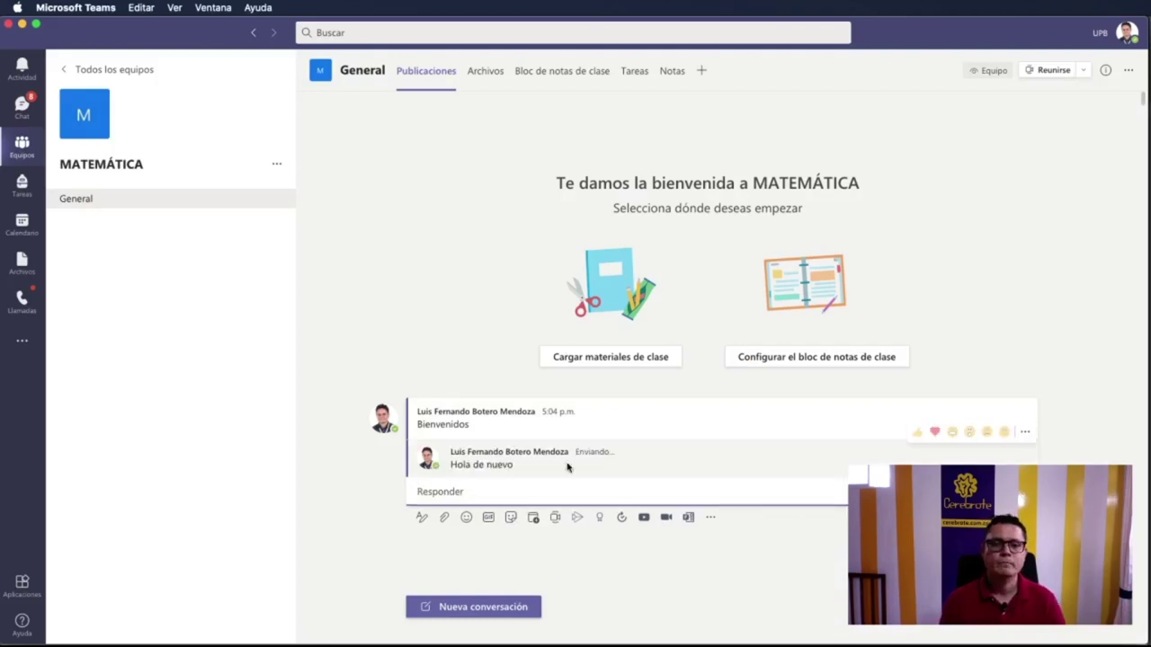
left_click(1120, 324)
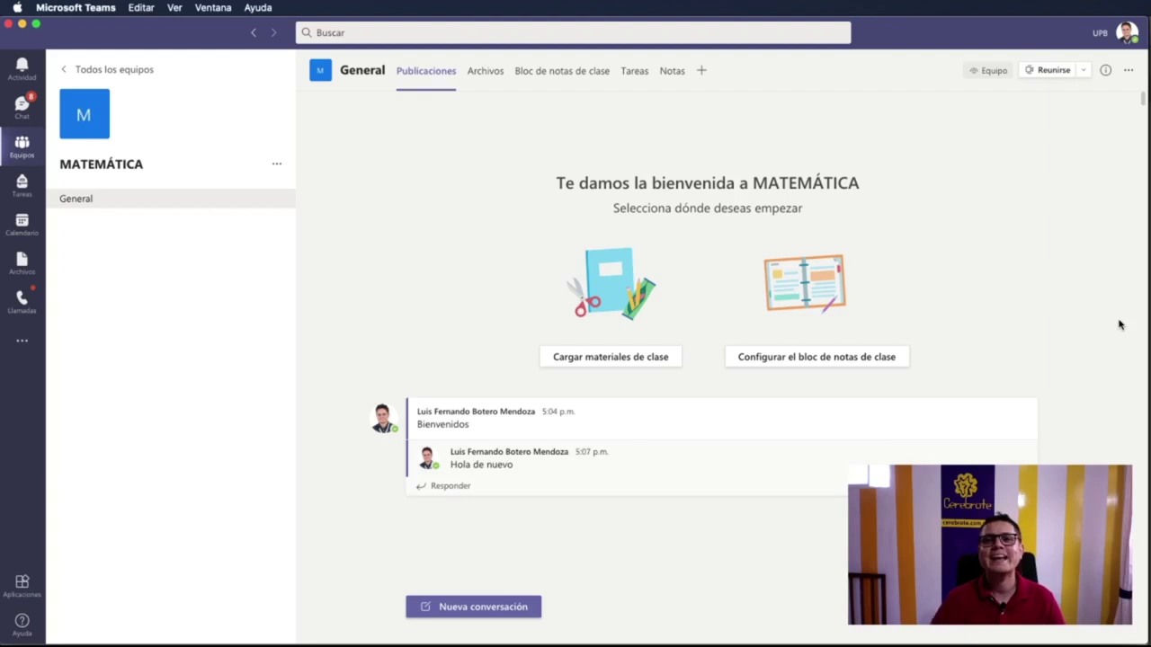
key("super+Tab")
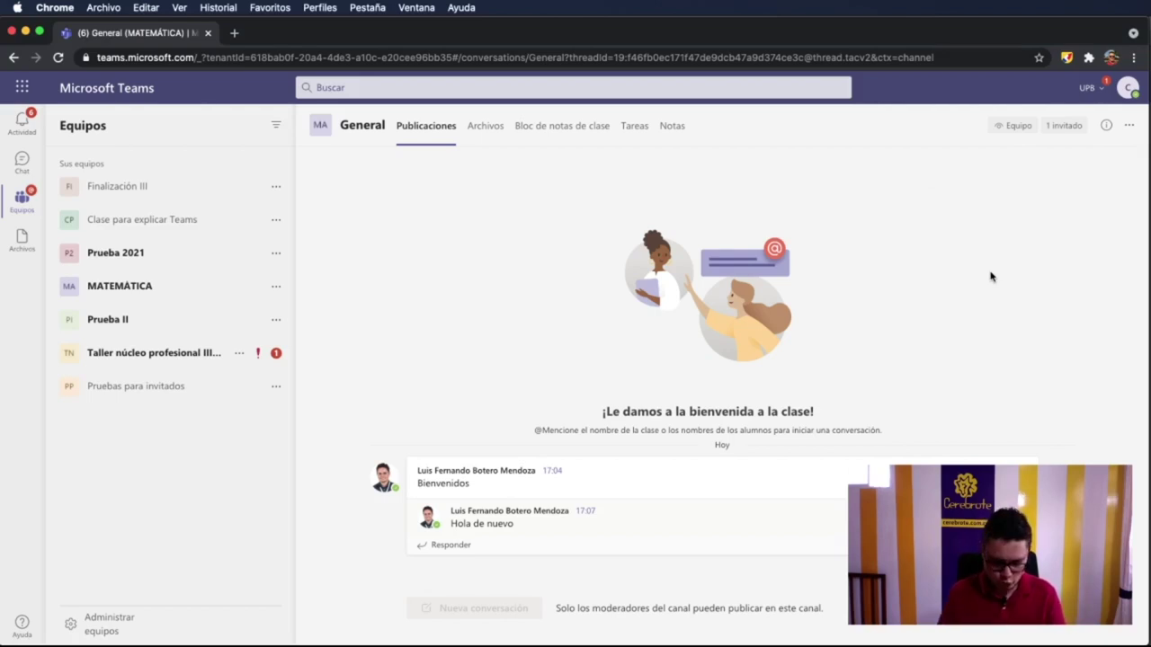
- Switch to the desktop Teams app, and create an assignment titled "Nombre" in MATEMÁTICA and assign it to all students
key("super+Tab")
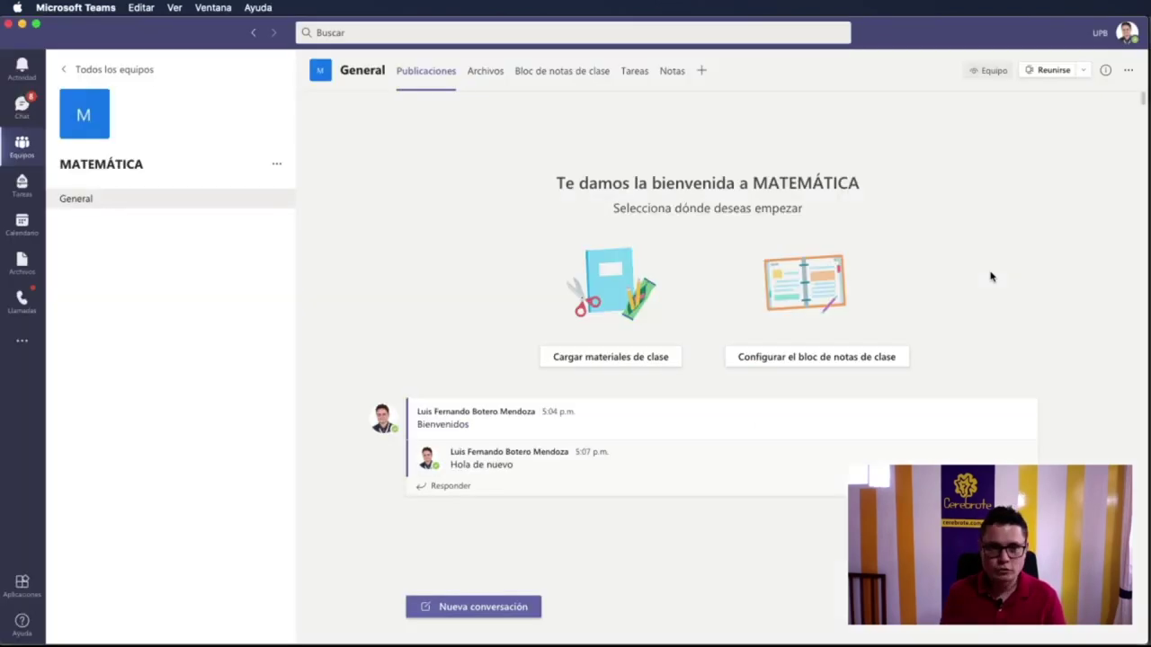
left_click(642, 74)
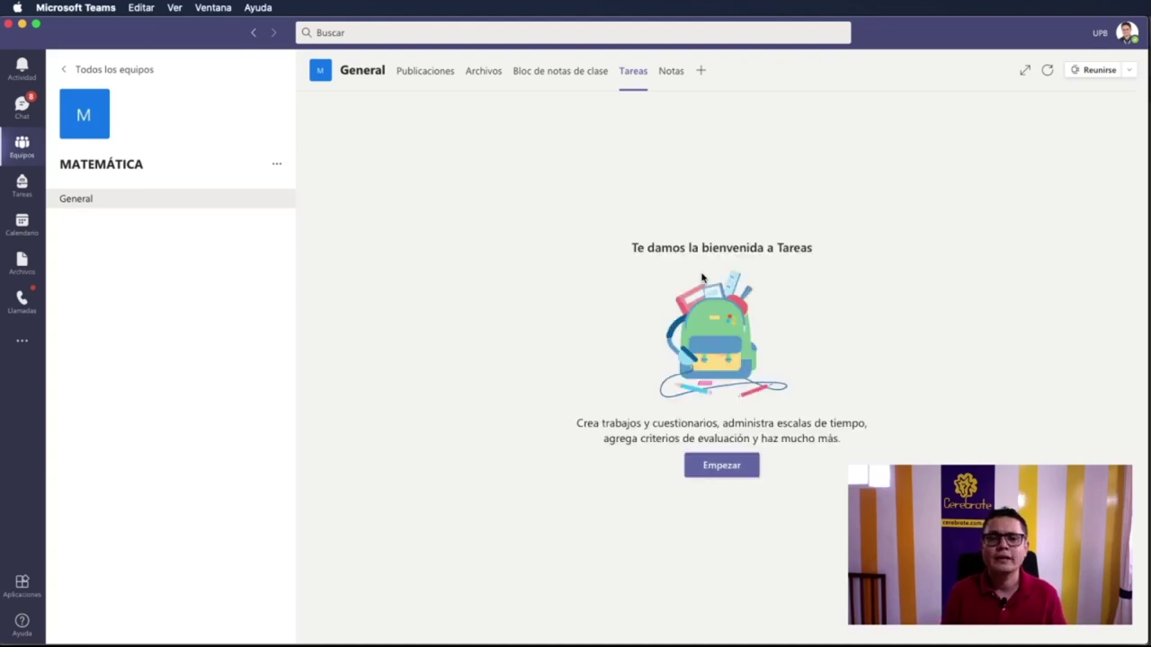
left_click(725, 471)
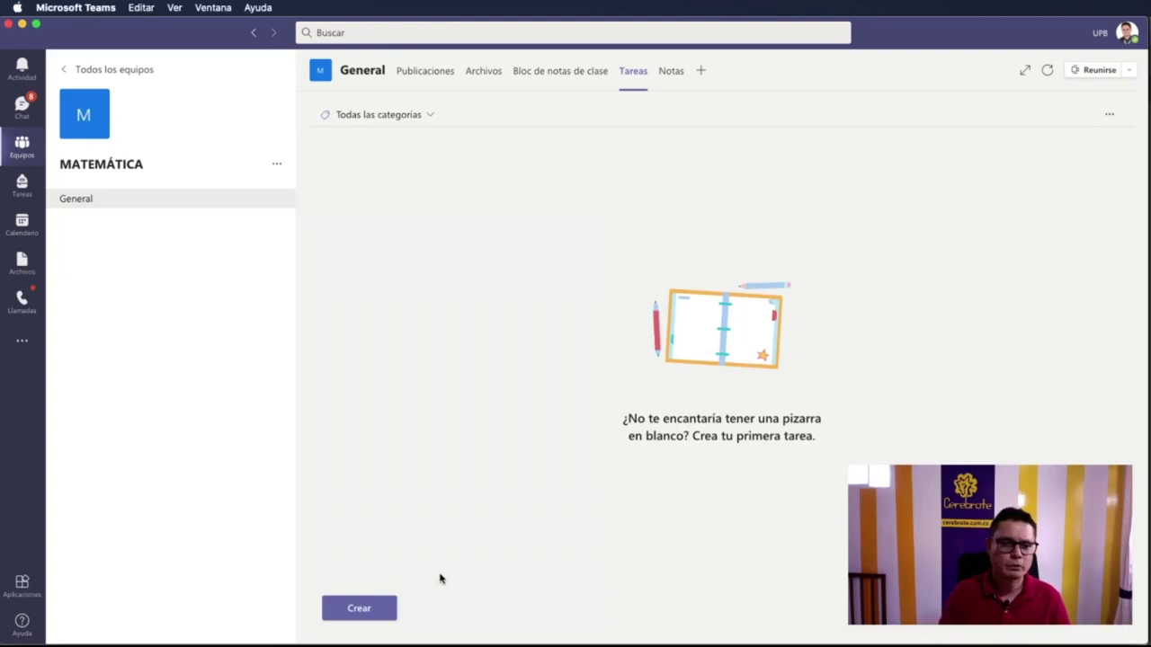
left_click(357, 616)
left_click(371, 541)
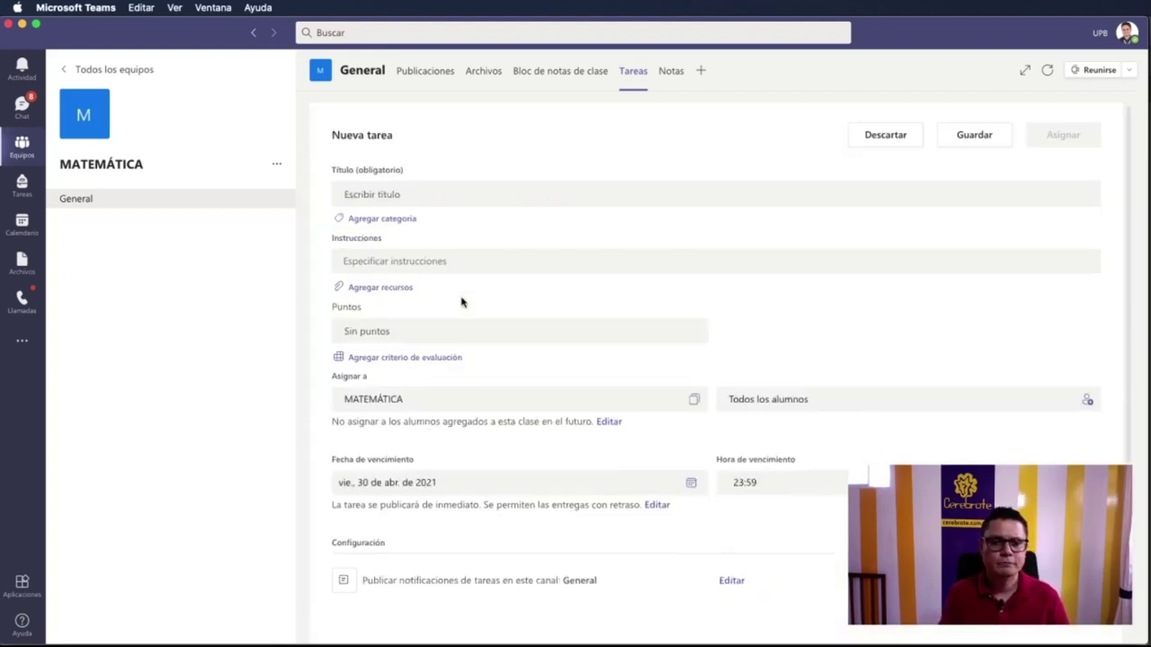
left_click(445, 190)
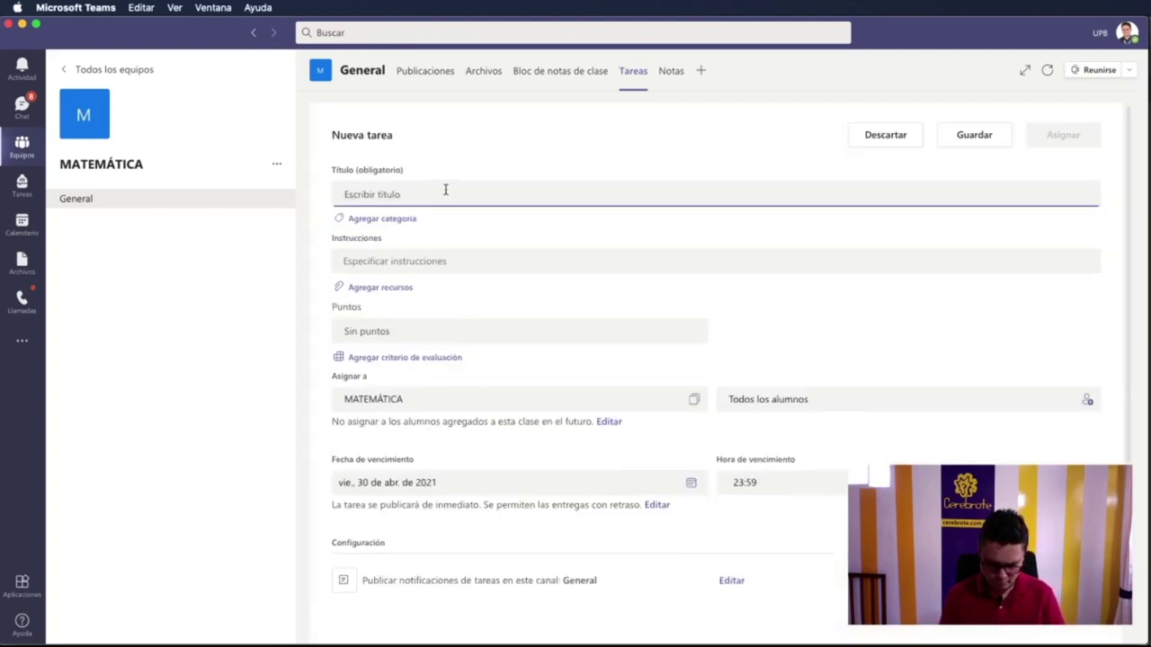
type("Nombre")
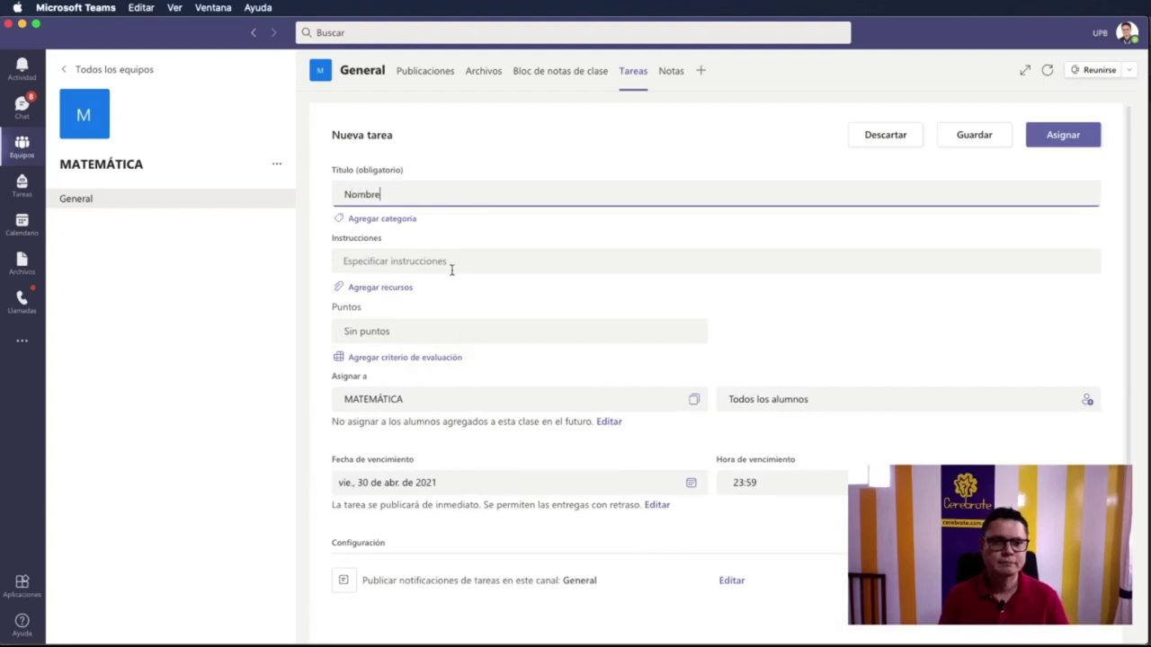
left_click(1064, 136)
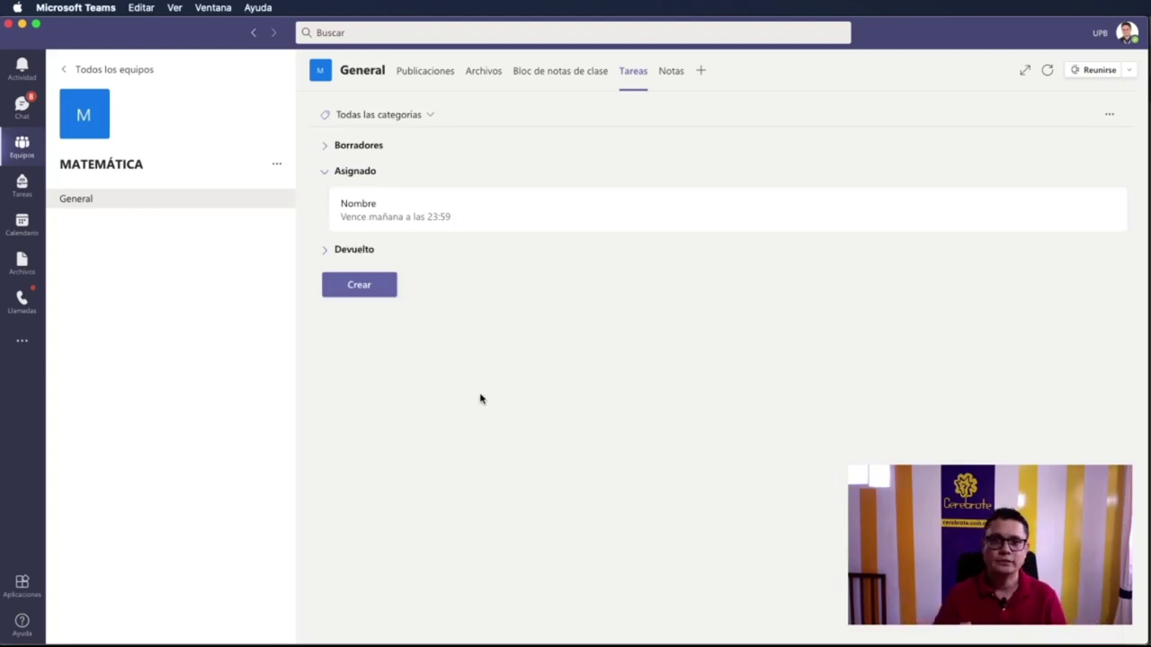
- Switch to Chrome and open the Nombre assignment from its post in the General channel as the student
key("super+Tab")
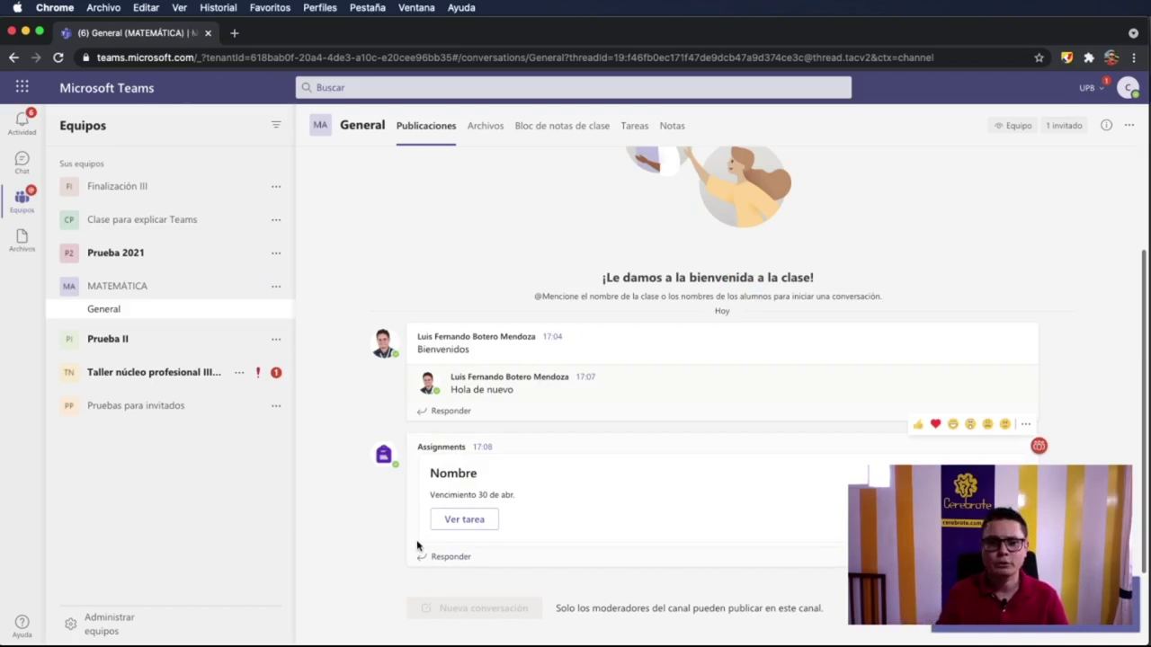
left_click(452, 527)
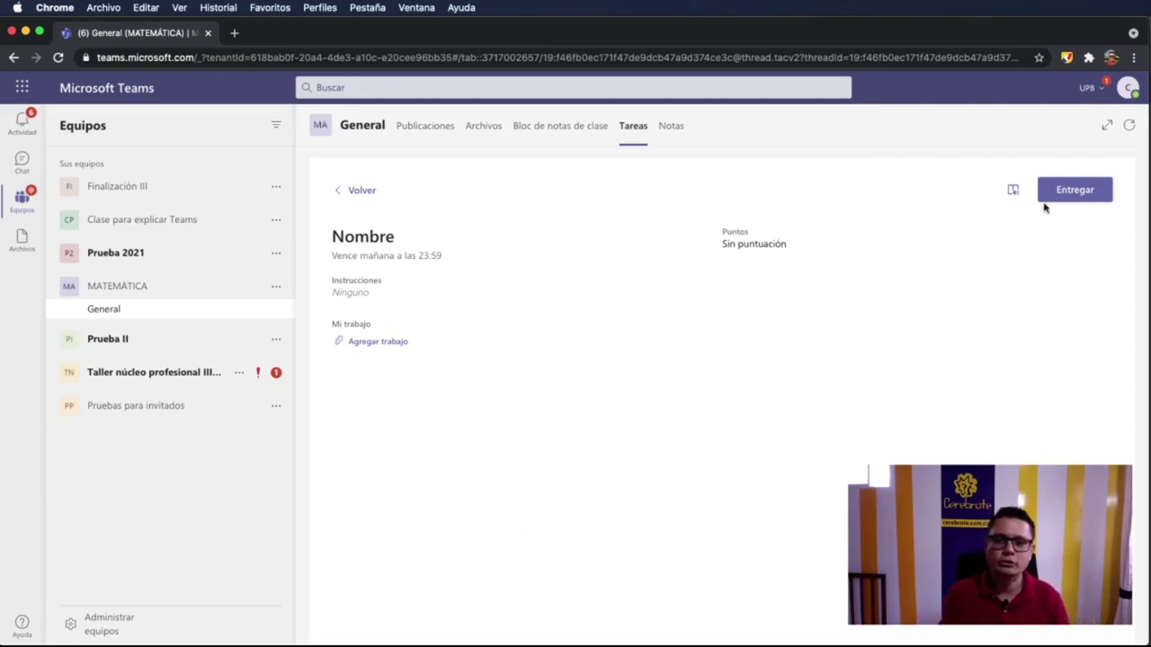
- Turn in the Nombre assignment and undo the submission, and look at the options for attaching work without adding any
left_click(1092, 192)
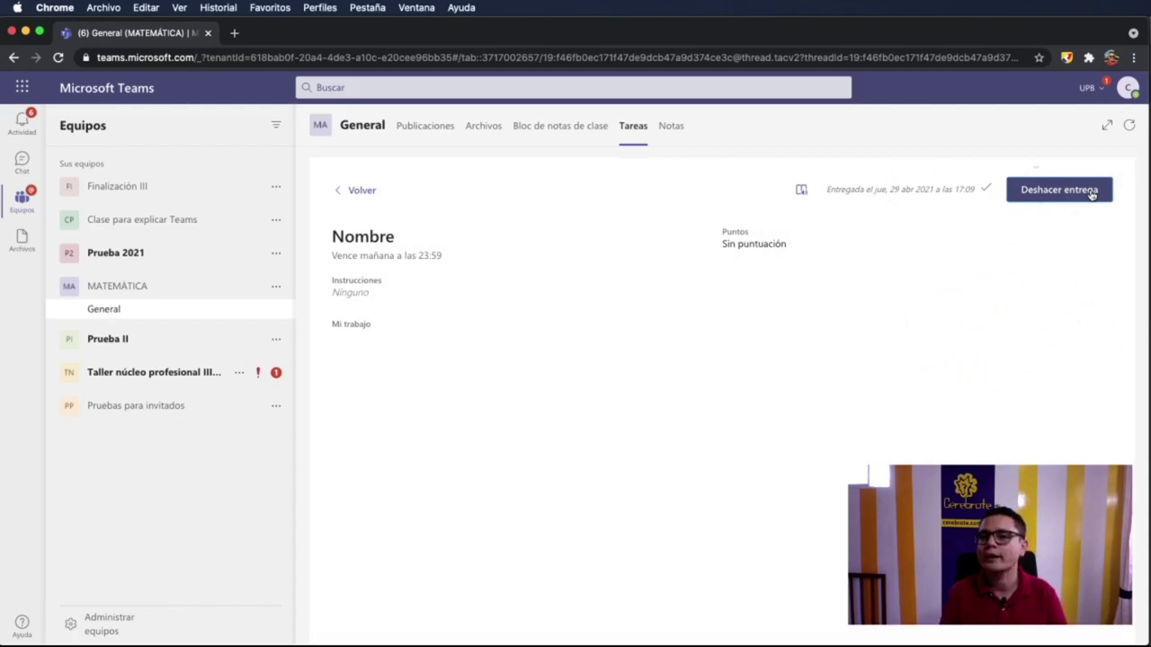
left_click(1090, 193)
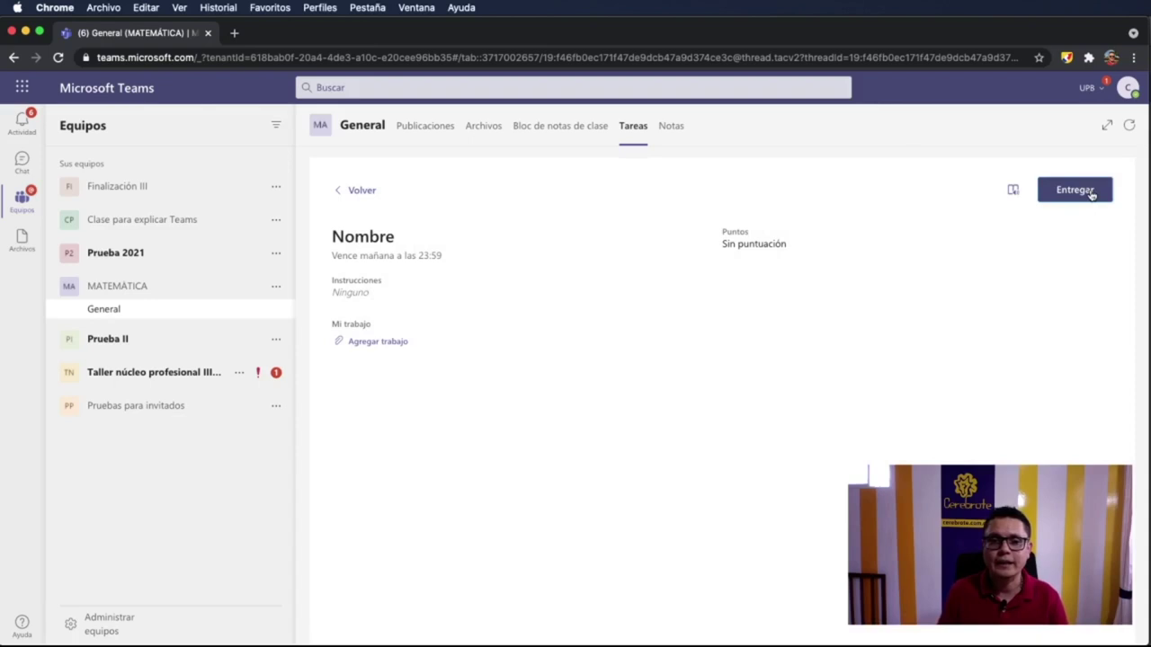
left_click(371, 341)
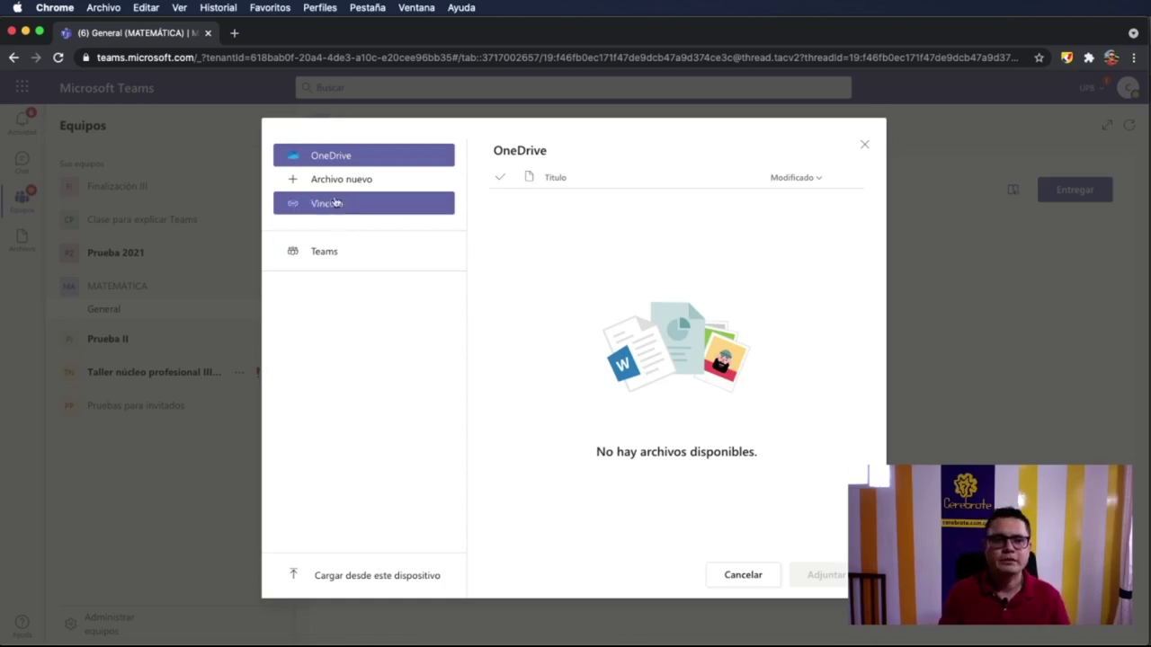
left_click(735, 575)
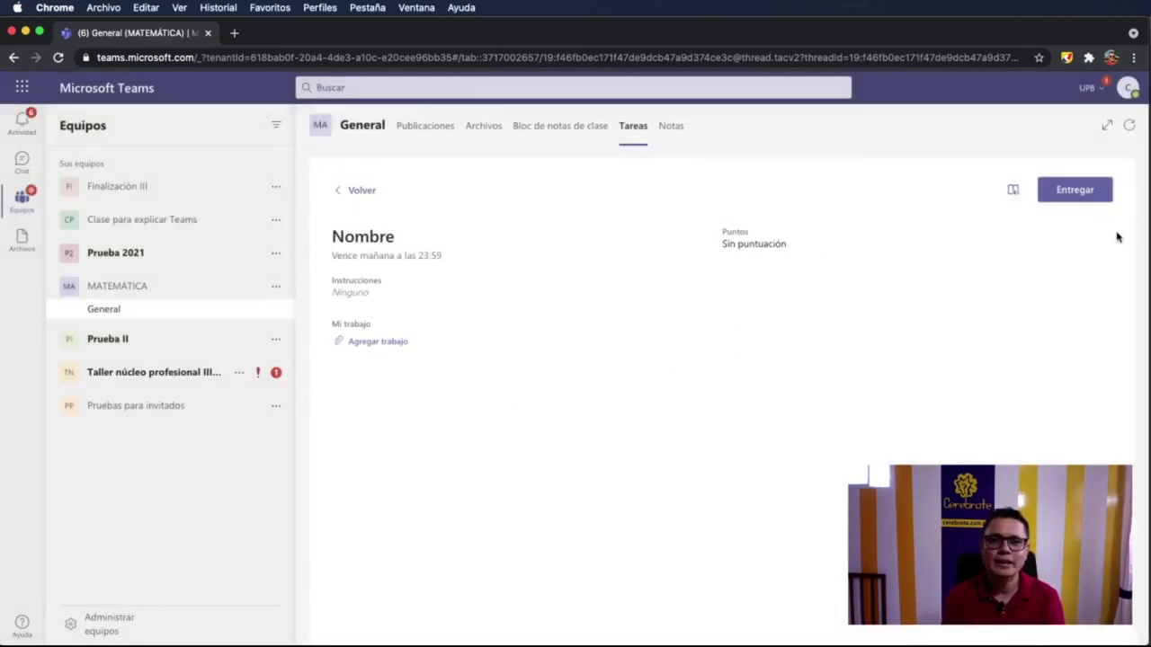
- Switch to the desktop Teams app and open the guest student's work for the Nombre assignment
key("super+Tab")
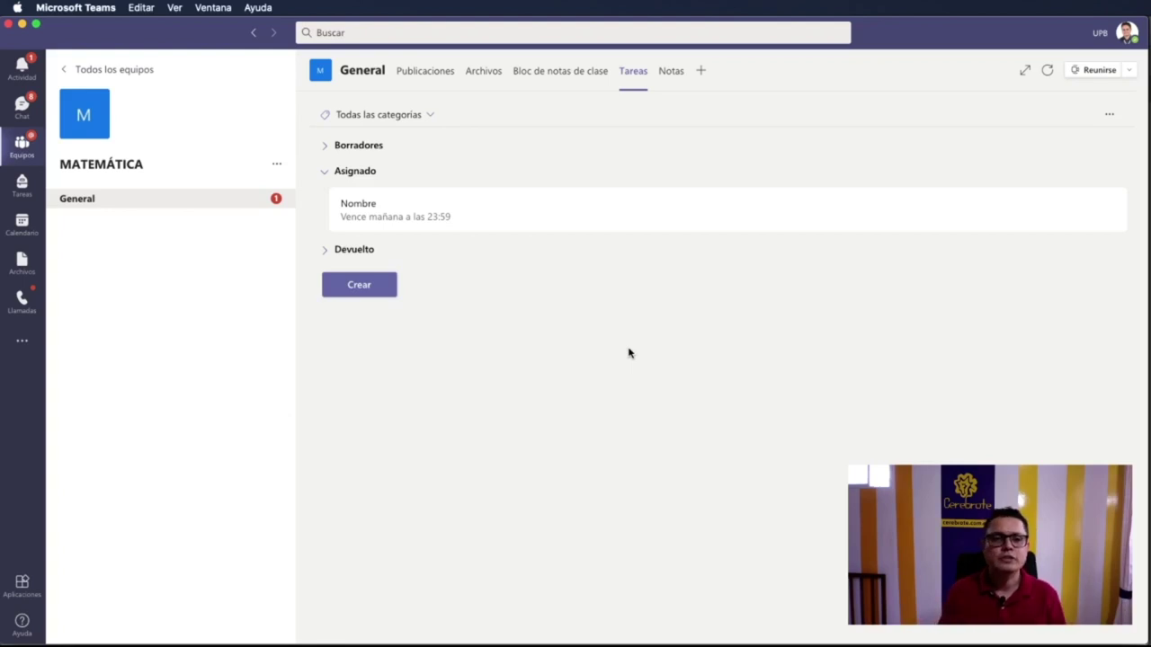
key("super+Tab")
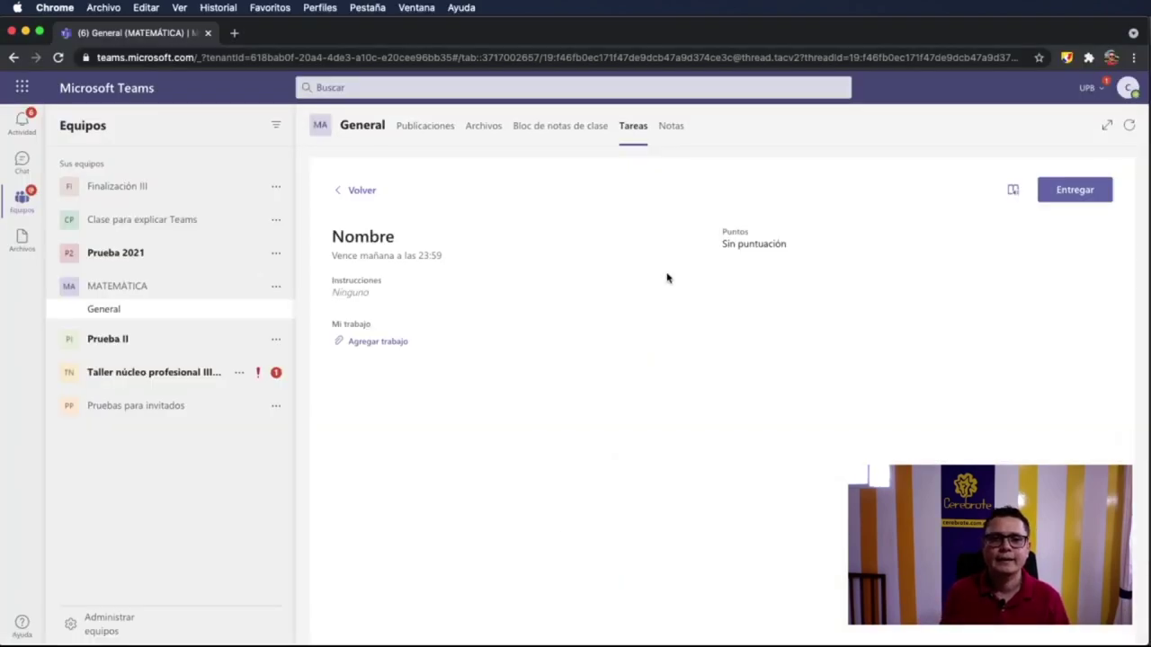
key("super+Tab")
left_click(354, 206)
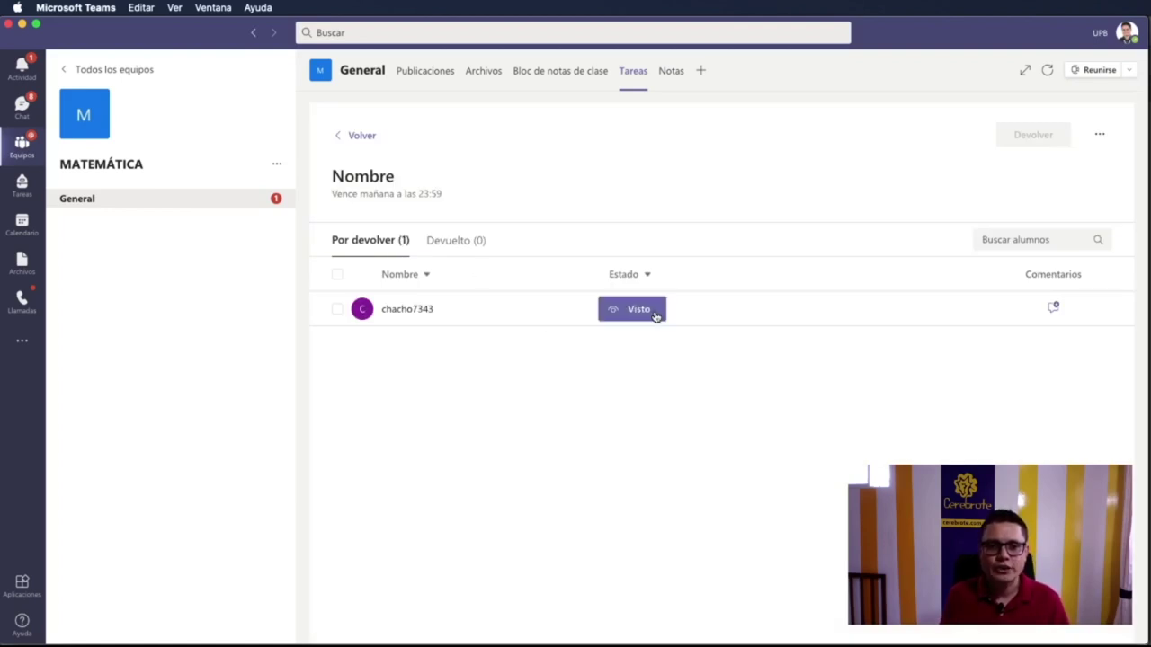
left_click(628, 316)
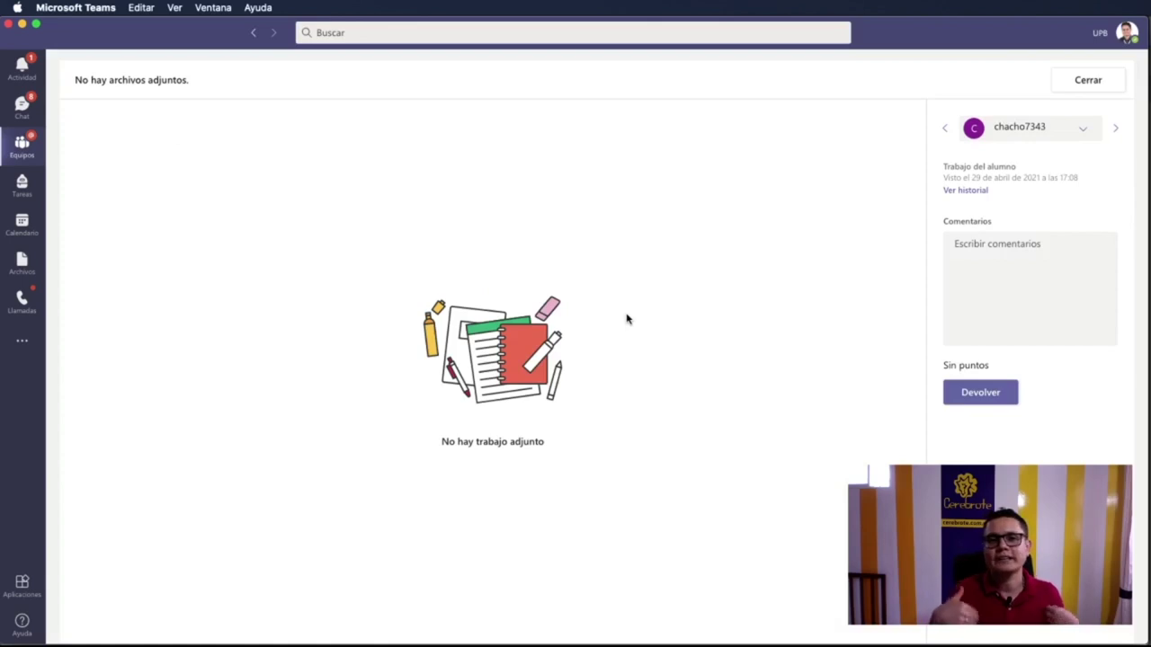
- Switch to Chrome, turn in the Nombre assignment as the student, and return to the desktop Teams app
key("super+Tab")
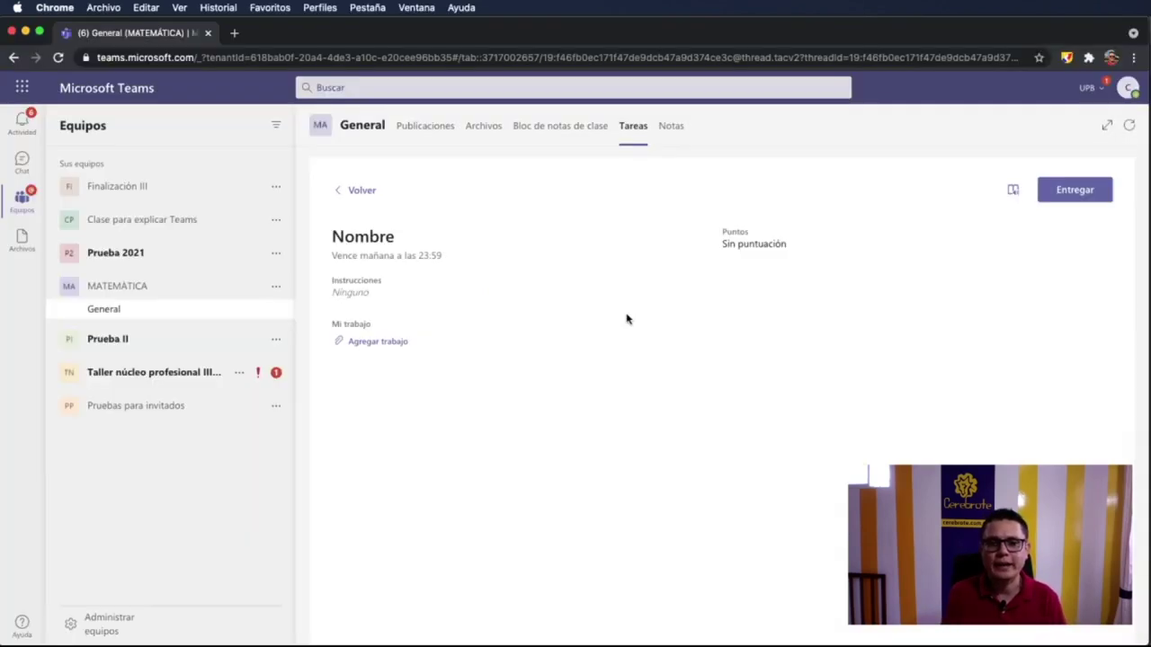
left_click(1064, 193)
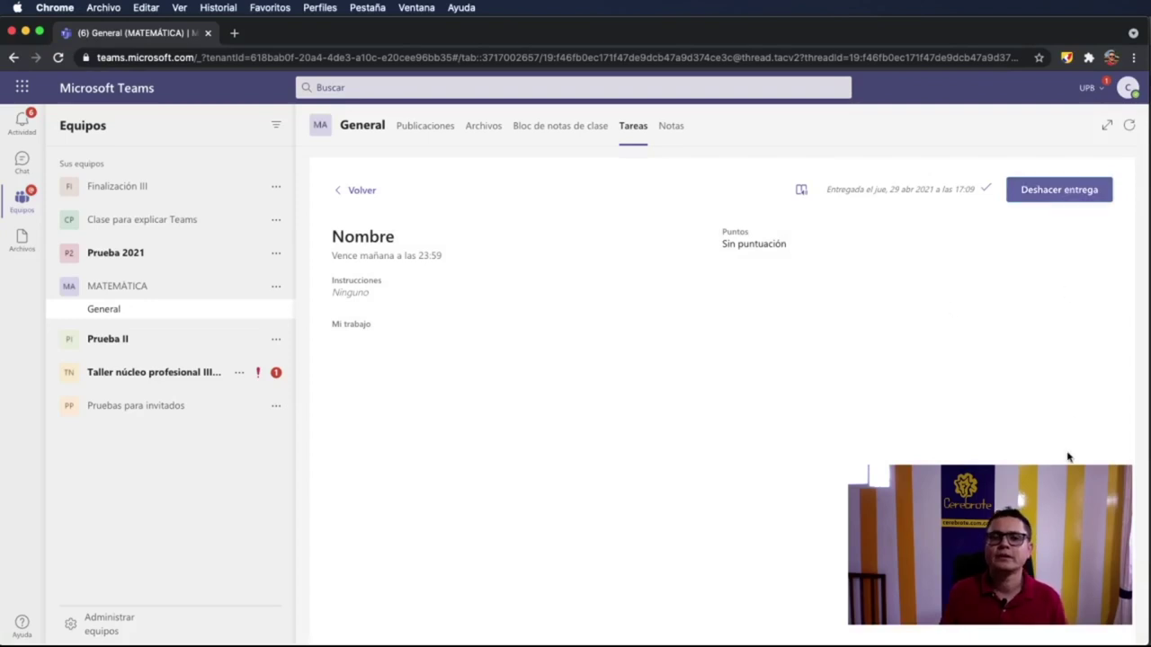
key("super+Tab")
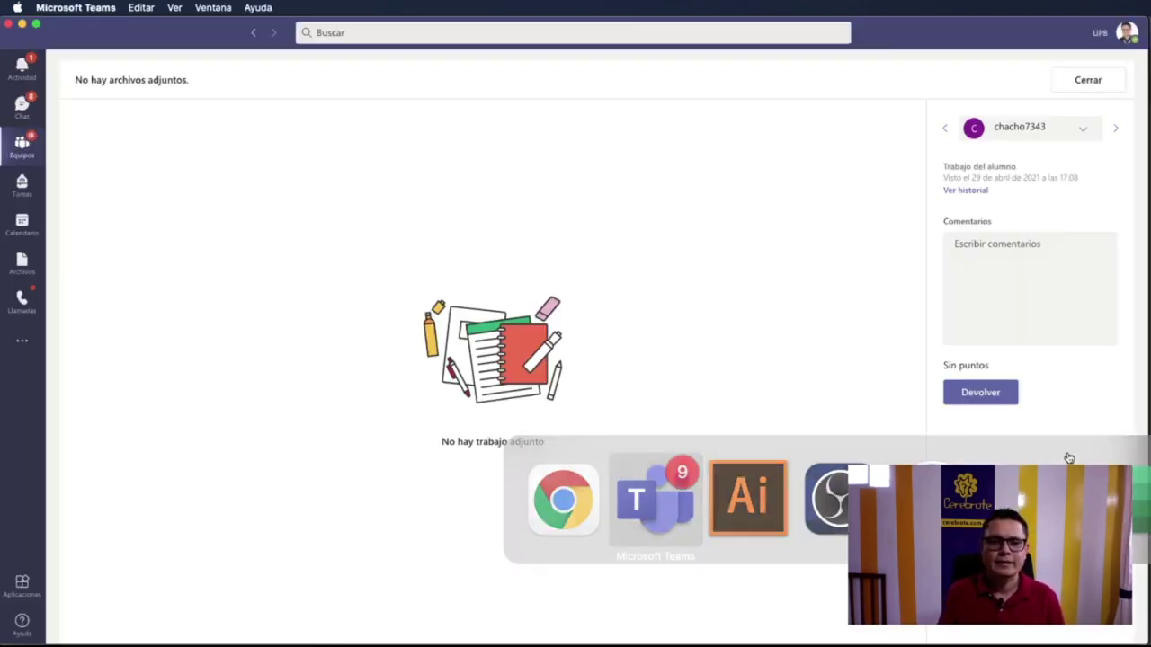
- Close the student's work, reopen the Nombre assignment to check the guest student's submission status, and return to the overview of all teams
left_click(1068, 81)
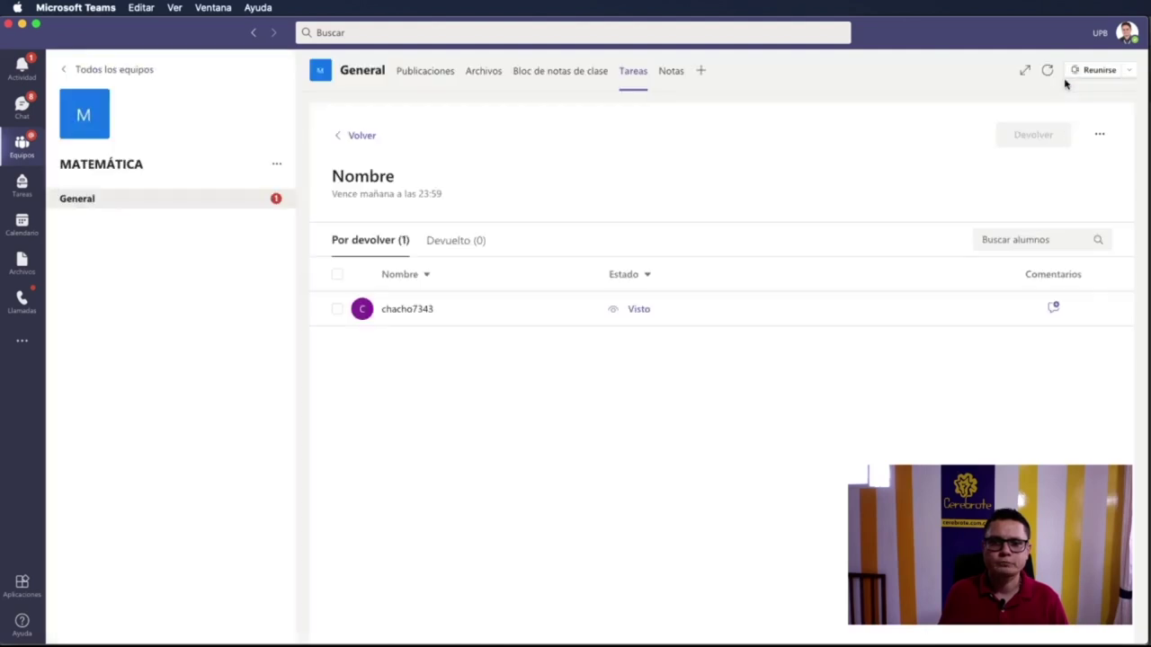
left_click(360, 135)
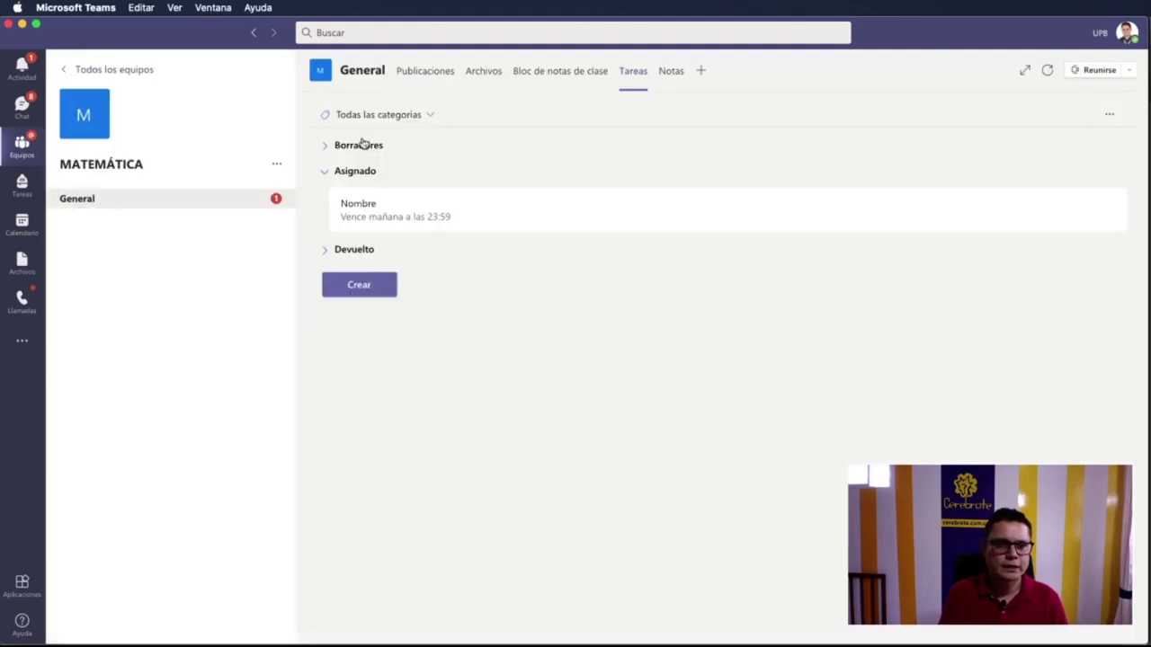
left_click(385, 221)
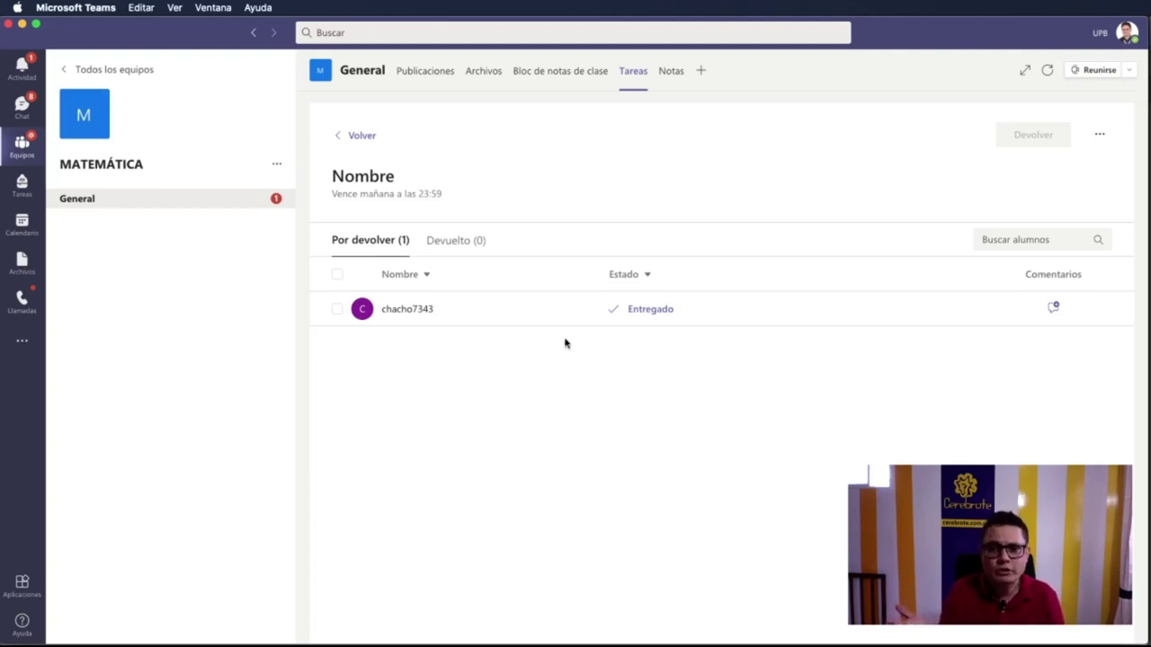
key("super+Tab")
key("super+Tab")
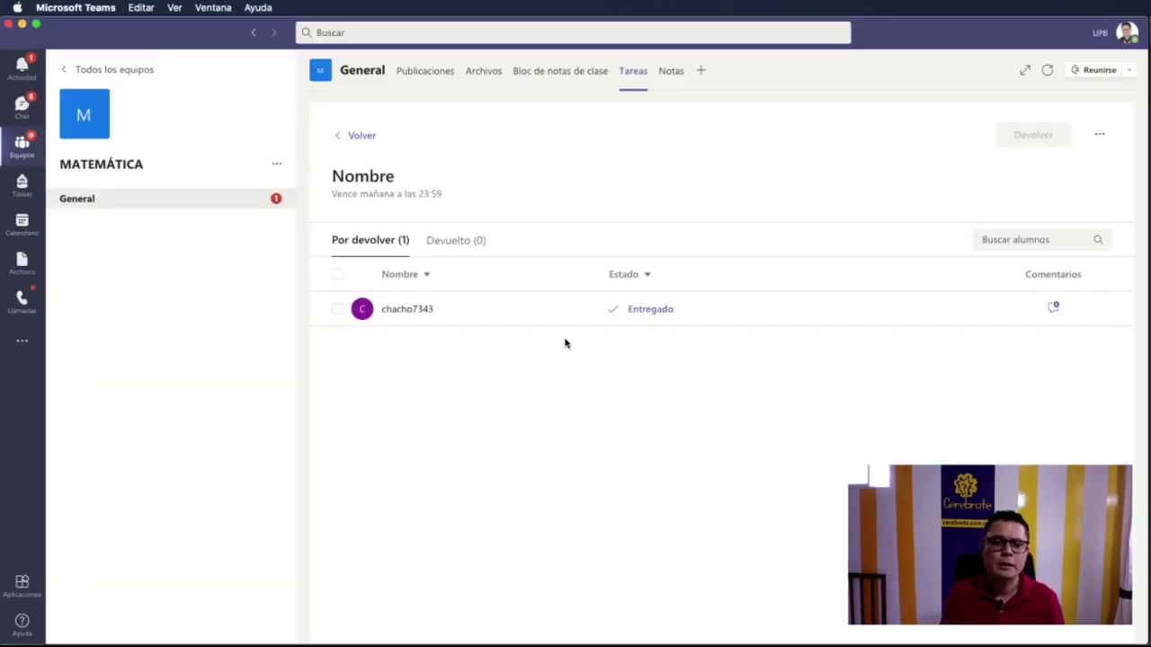
left_click(114, 72)
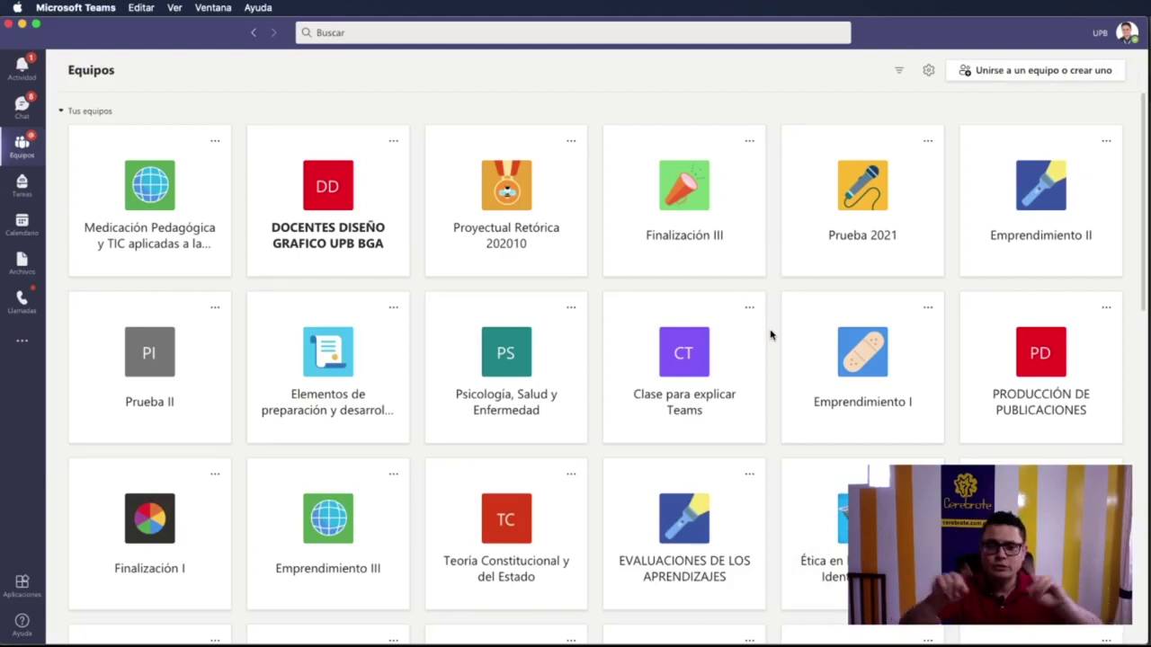
key("super+Tab")
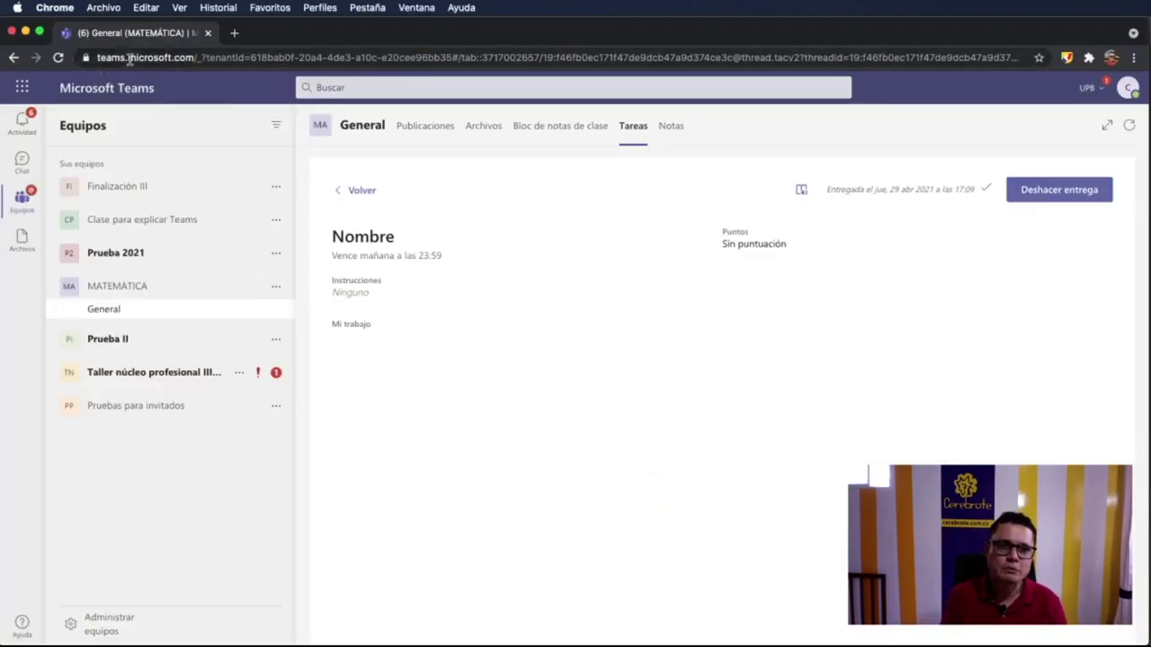
left_click(129, 58)
left_click_drag(227, 58, 76, 58)
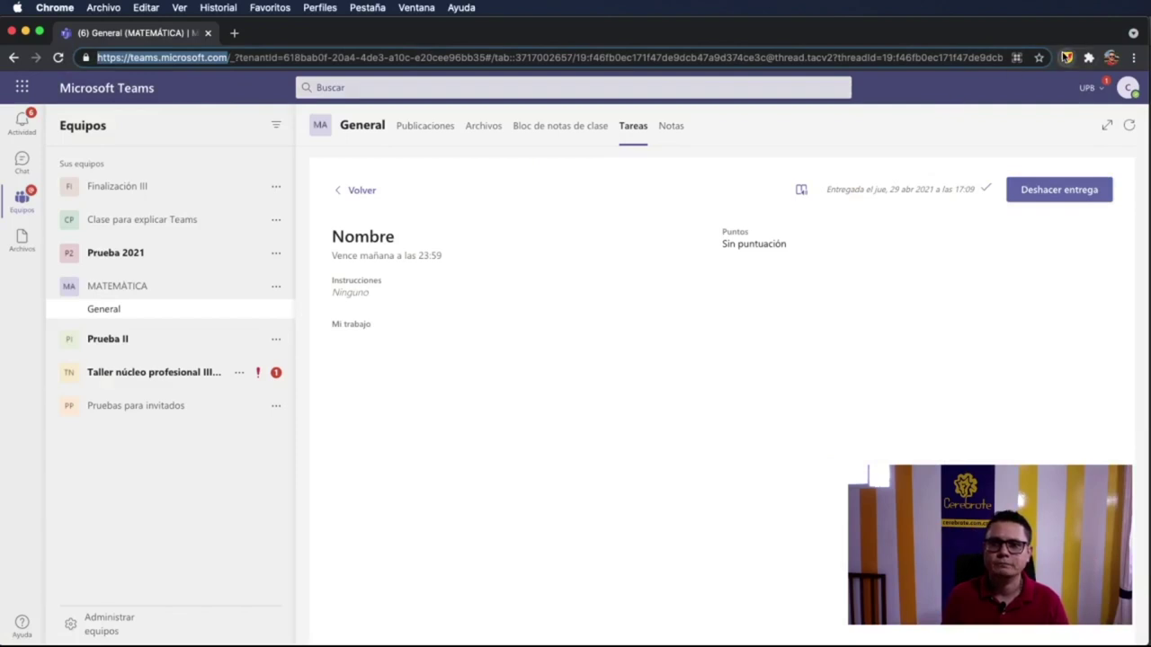
- Open the page annotation tools and write the text "teams.microsoft.com" in the blank area below the Nombre assignment details
left_click(1066, 57)
left_click(814, 130)
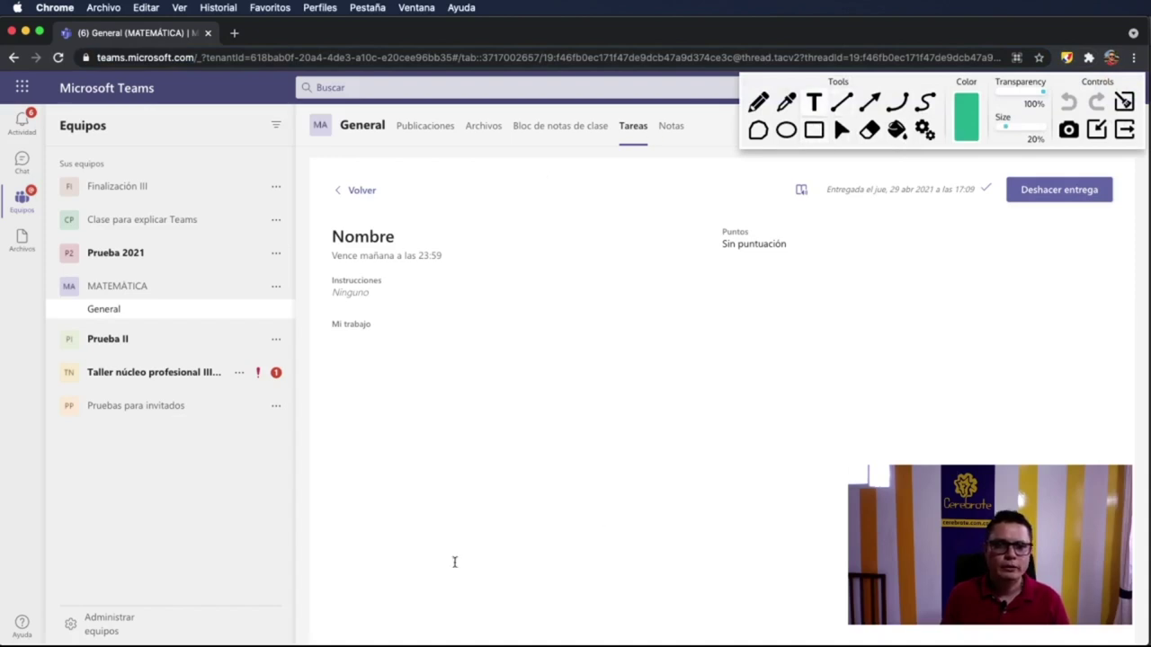
type("teams")
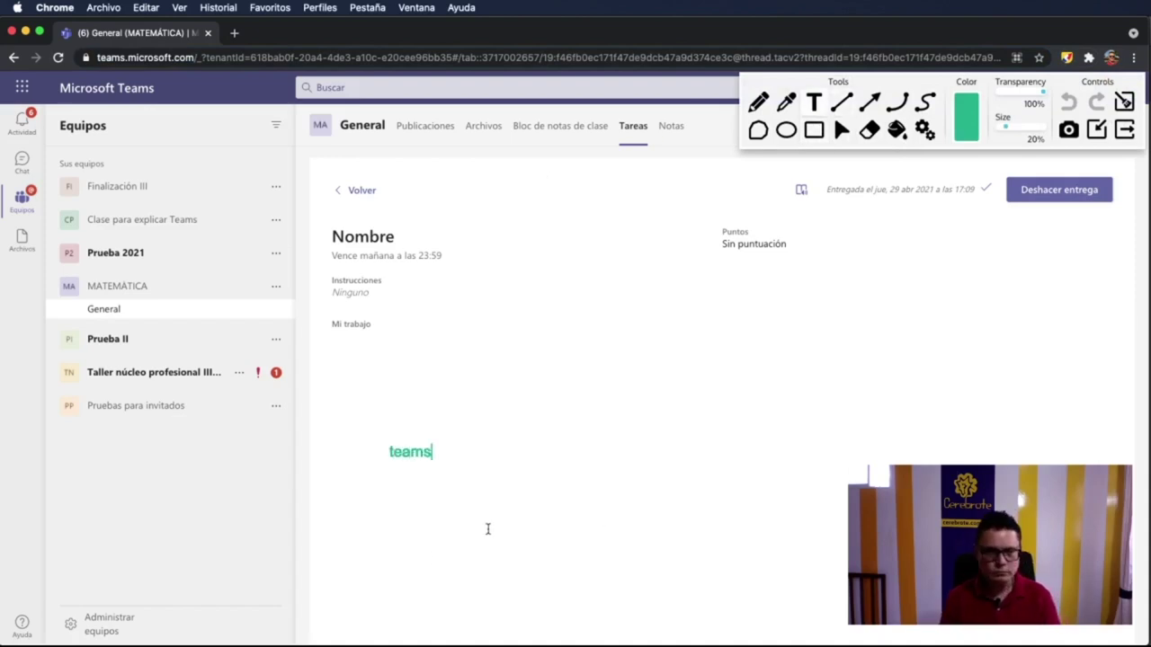
type(".microsoft.com")
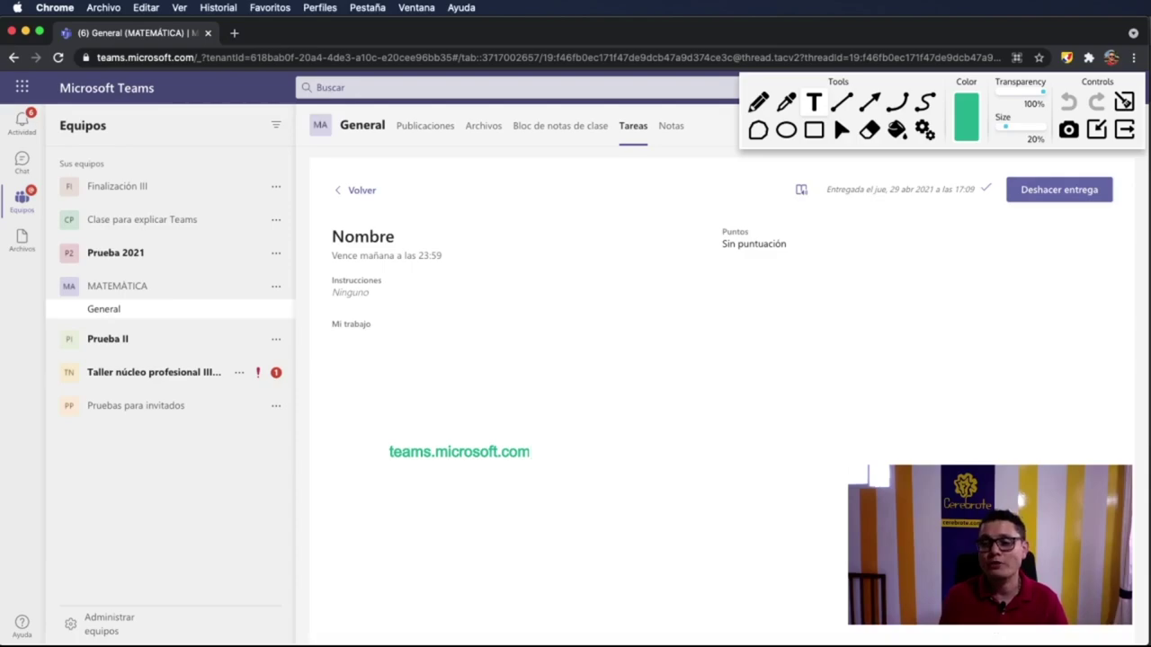
key("super+Tab")
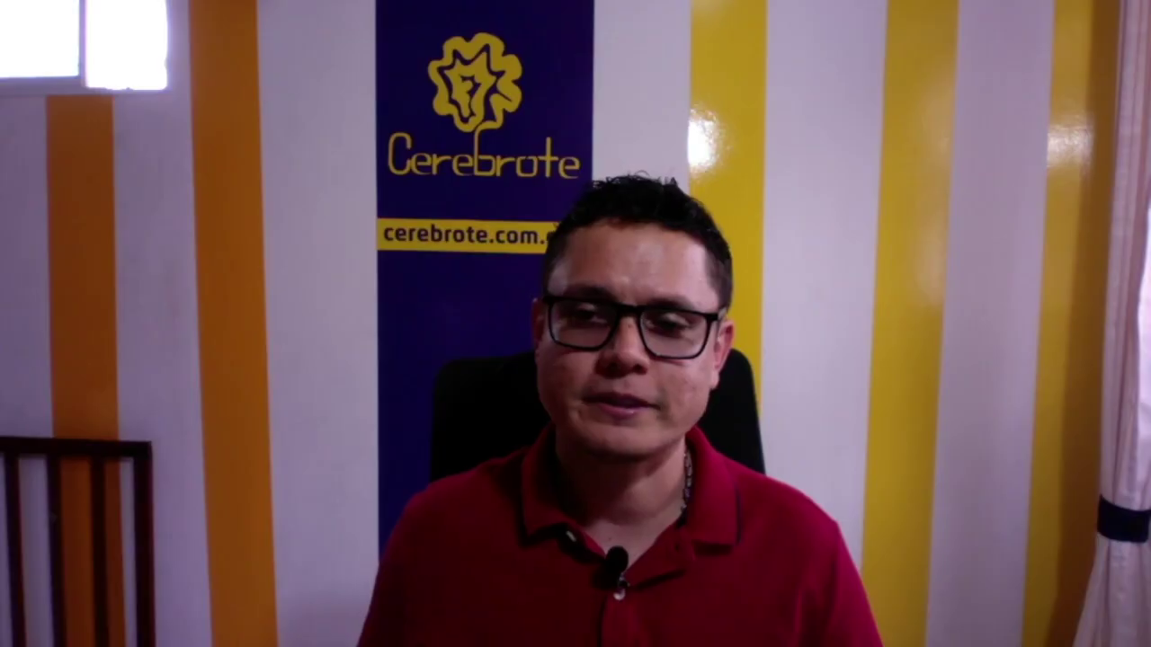